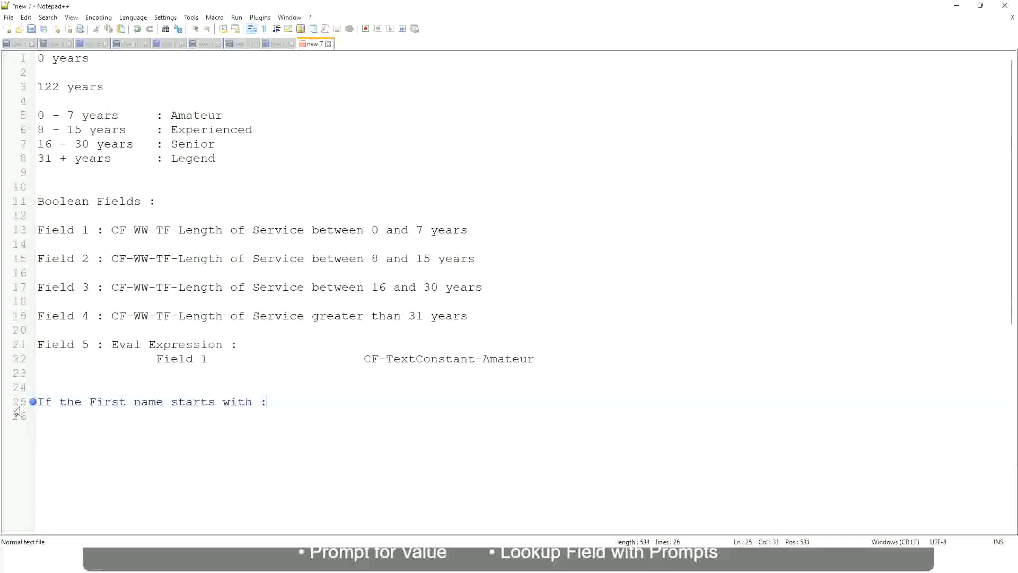
- Complete the first-name condition with the range A - G and the result "A Listers" in quotation marks
type("A - G")
type(": A lI")
key("BackSpace")
key("BackSpace")
type("Listers")
key("Left")
key("ctrl+Left")
type("\"\"")
key("Right")
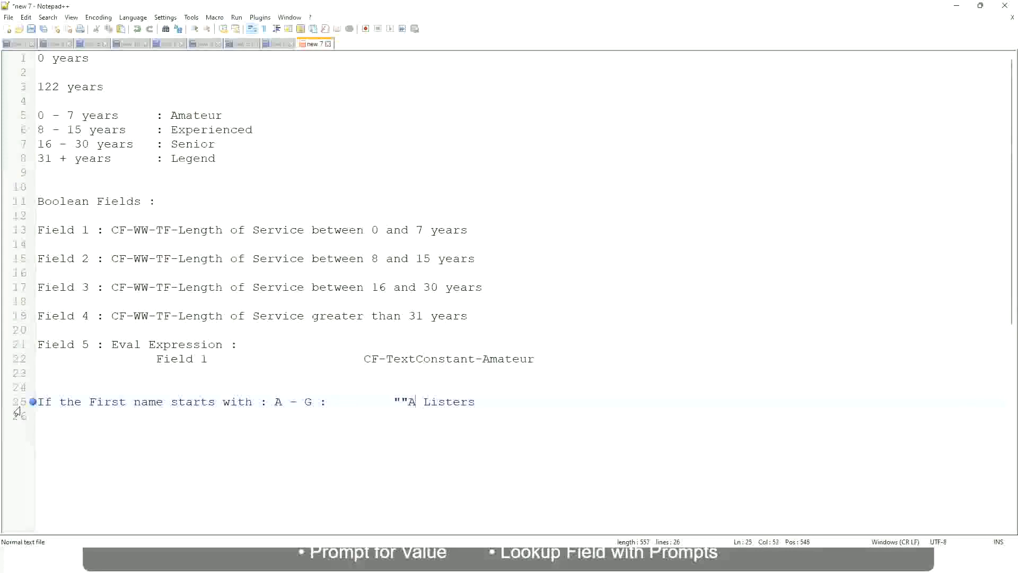
key("BackSpace")
key("End")
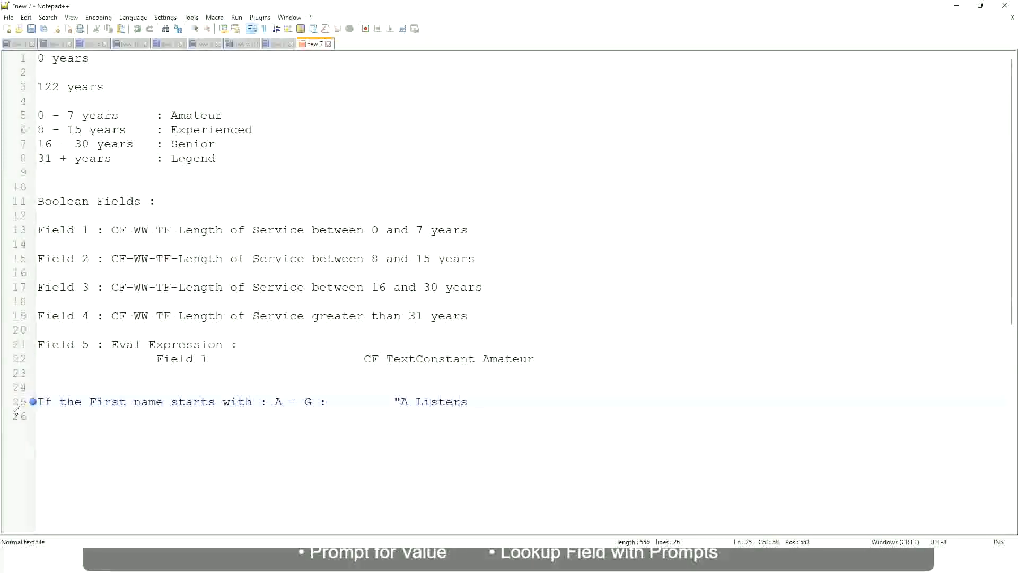
key("Return")
type("\"")
- Add a second line for the range H - P with the aligned result "His Majesty" in quotation marks
key("Return")
type("H -")
type("P")
key("Tab")
key("Tab")
key("Tab")
key("Tab")
key("Tab")
key("Tab")
key("Tab")
key("Tab")
key("Tab")
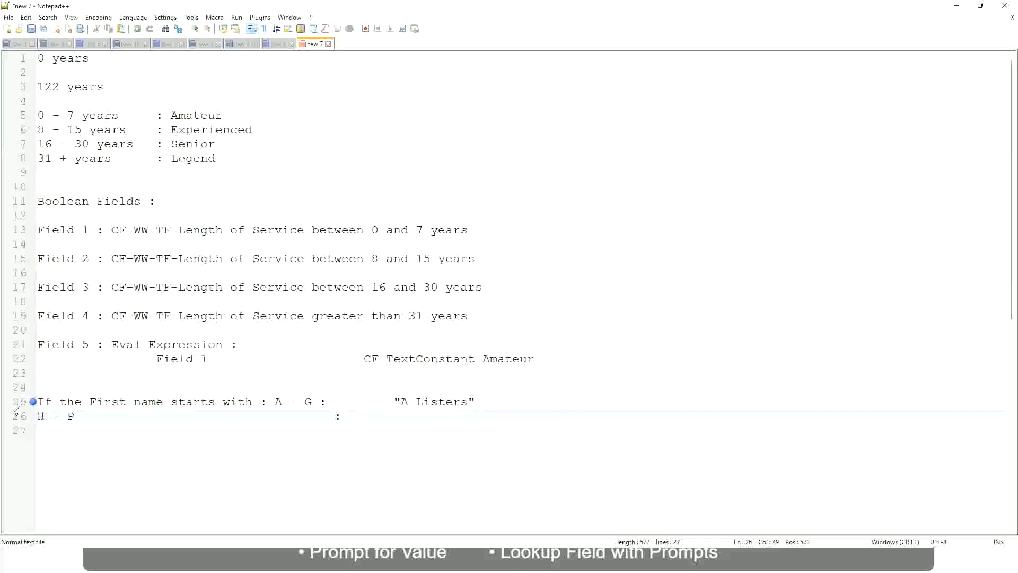
type("\"His Majesty\"\"")
key("BackSpace")
key("Return")
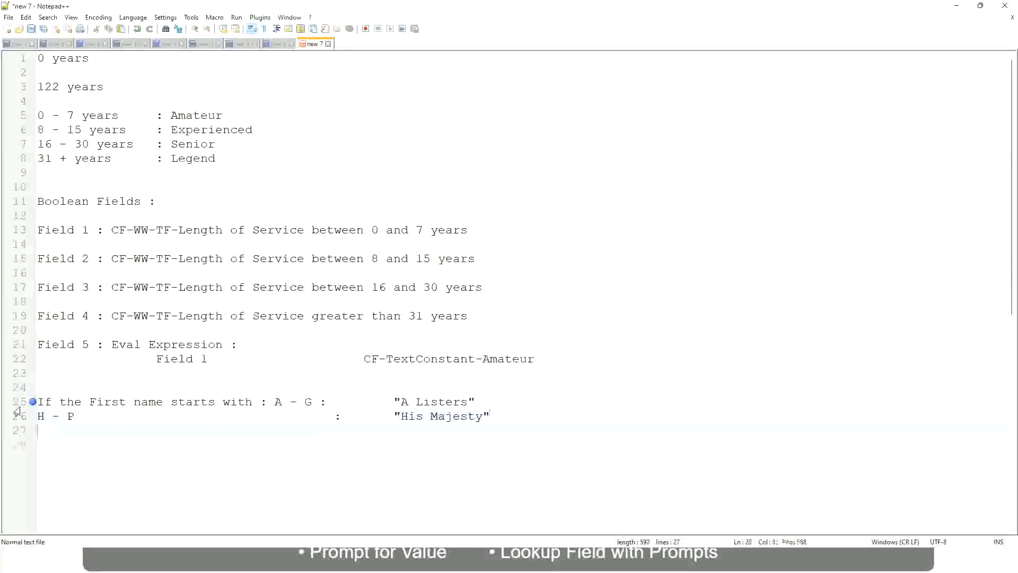
- Add a third line for the range L - Z with the aligned result "Lords" in quotation marks
type("L")
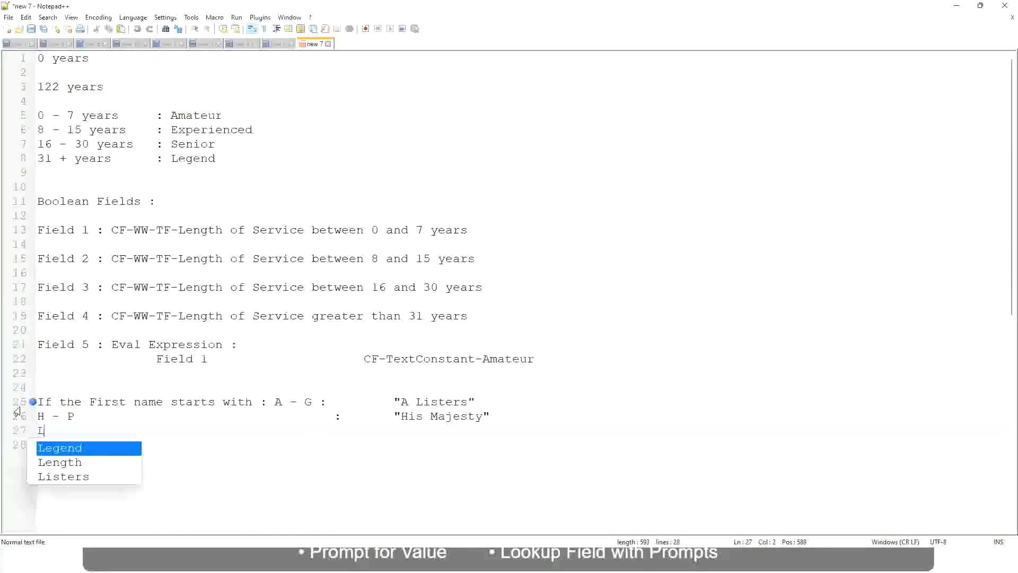
type(" - Z")
key("Tab")
key("Tab")
key("Tab")
key("Tab")
key("Tab")
key("Tab")
key("Tab")
key("Tab")
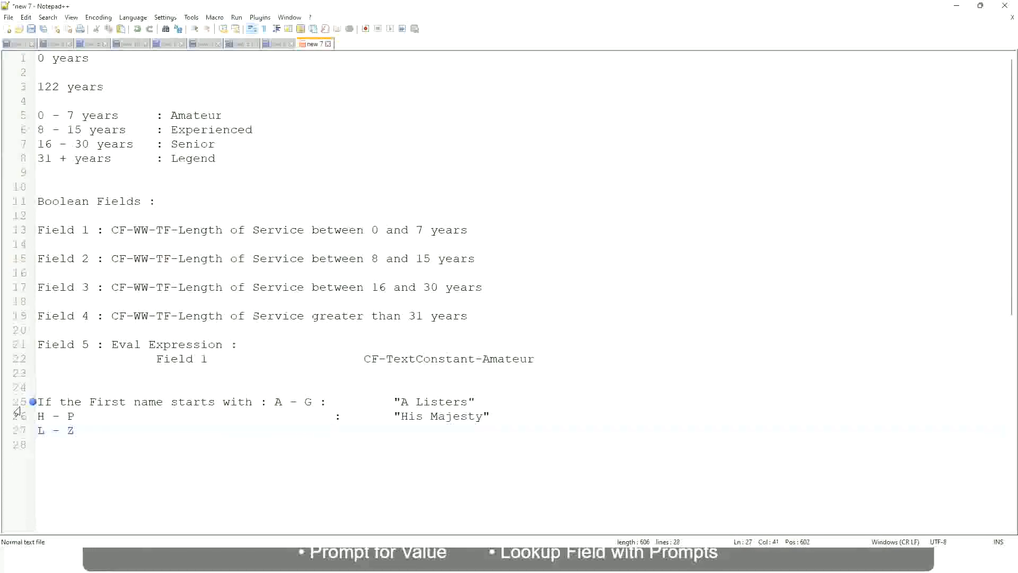
type(":")
key("Tab")
type("\"Lords\"\"")
key("BackSpace")
key("End")
- Replace the three first-name rule lines with a new line beginning "If"
left_click_drag(441, 430, 484, 403)
left_click(419, 401)
left_click(459, 416)
left_click_drag(463, 440, 32, 402)
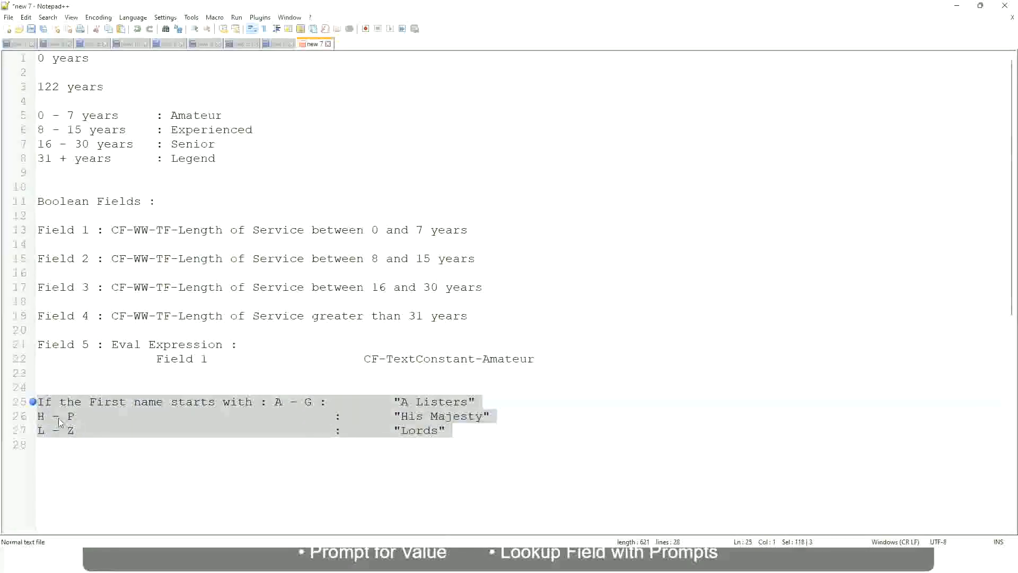
type("If")
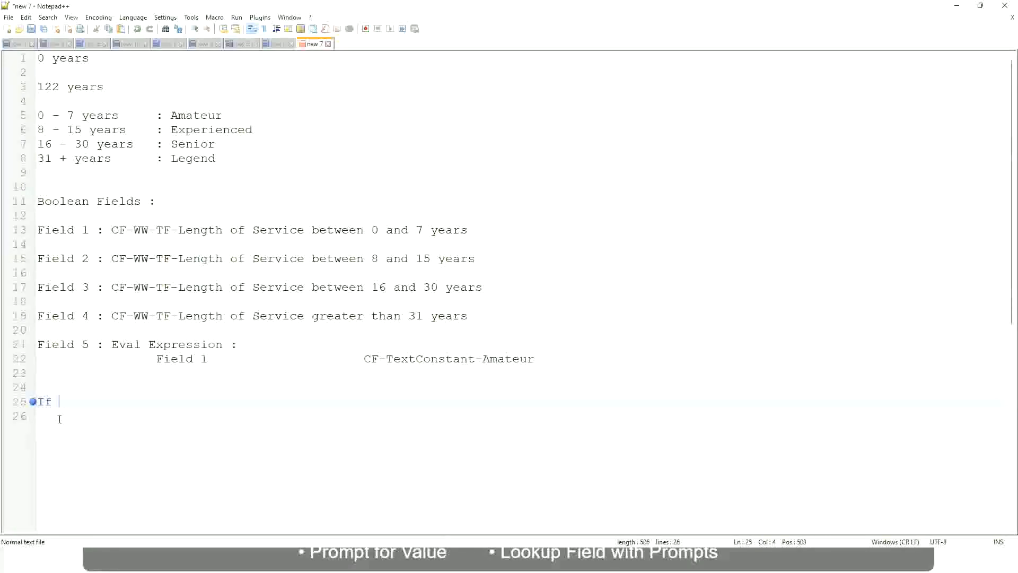
type(" Prior E")
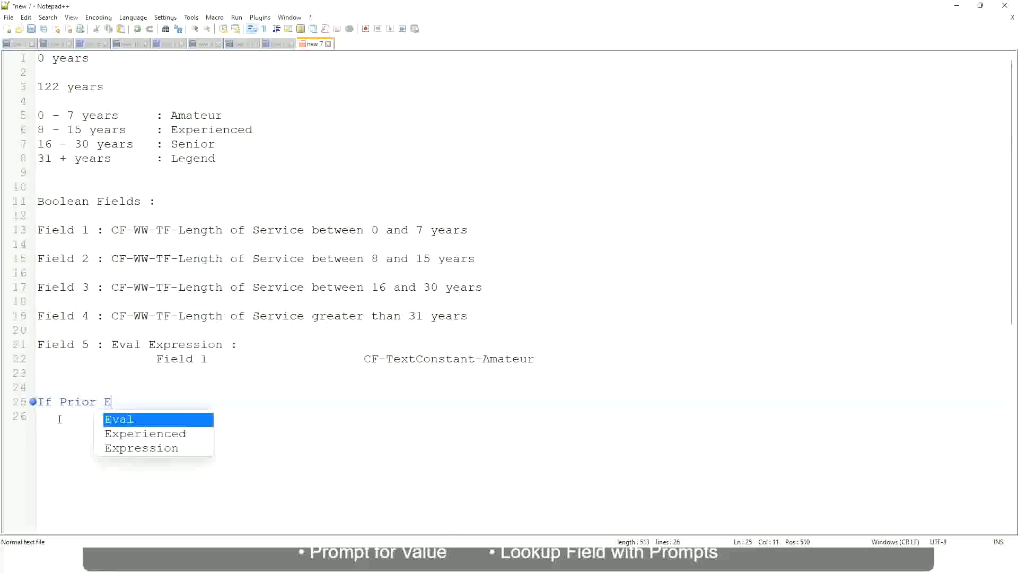
type("xperience")
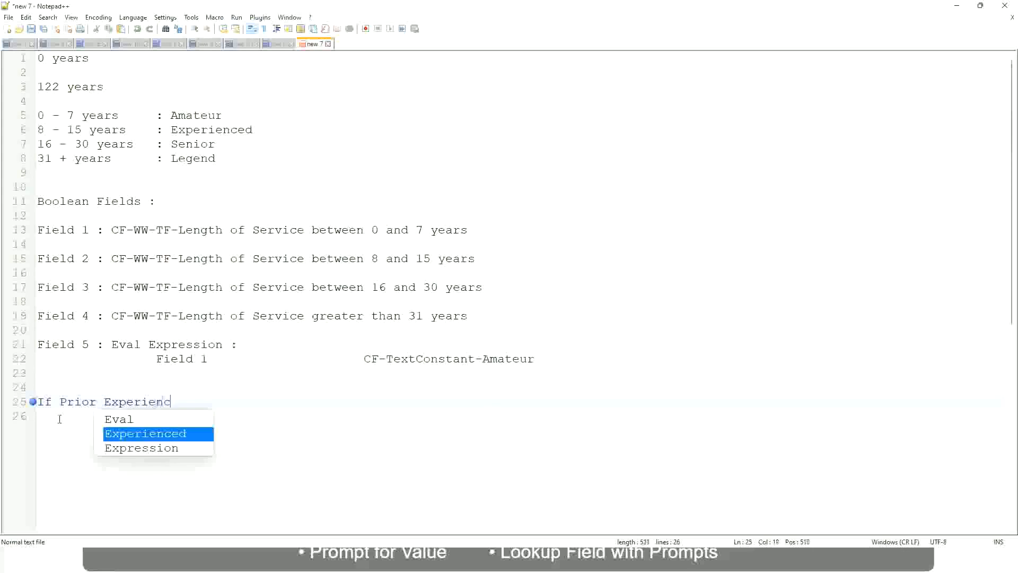
key("BackSpace")
key("BackSpace")
key("BackSpace")
key("BackSpace")
key("BackSpace")
key("BackSpace")
key("BackSpace")
key("BackSpace")
key("BackSpace")
key("BackSpace")
key("BackSpace")
key("BackSpace")
key("BackSpace")
key("BackSpace")
key("BackSpace")
key("BackSpace")
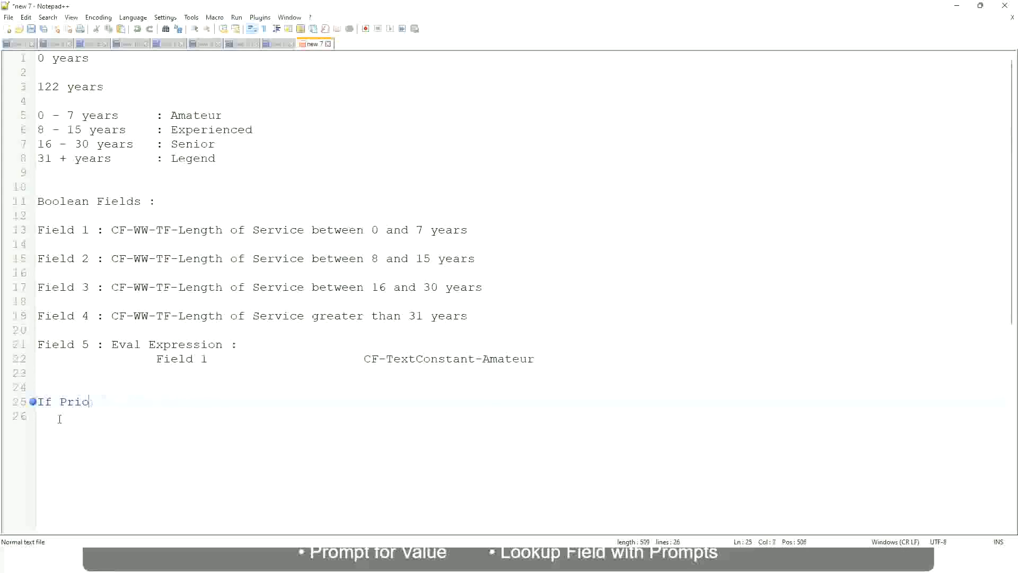
type("Job Profile is ")
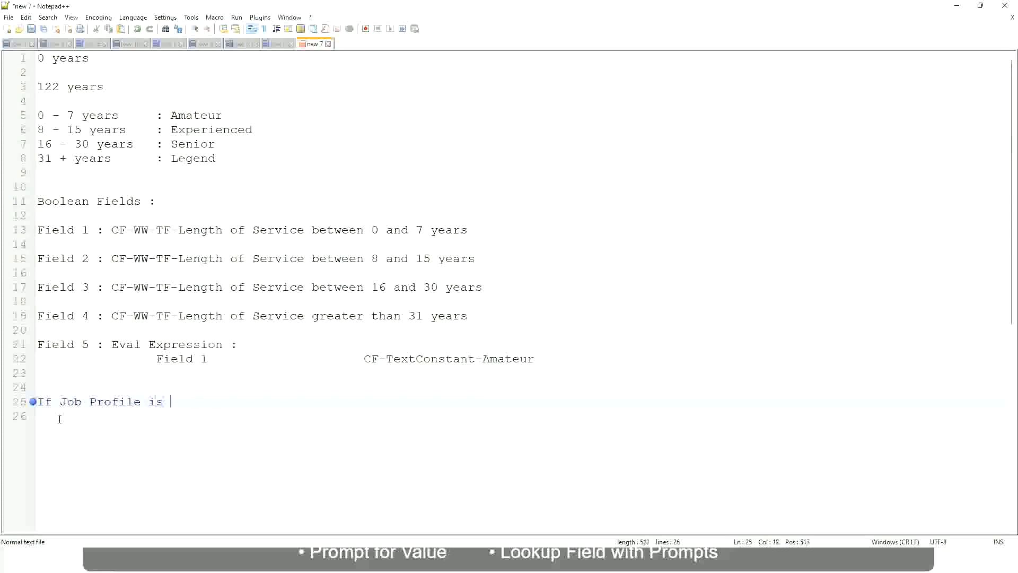
type(": Manager")
key("BackSpace")
key("BackSpace")
key("BackSpace")
key("BackSpace")
key("BackSpace")
key("BackSpace")
key("BackSpace")
key("BackSpace")
key("BackSpace")
key("BackSpace")
key("BackSpace")
key("BackSpace")
key("BackSpace")
key("BackSpace")
key("BackSpace")
key("BackSpace")
key("BackSpace")
key("BackSpace")
key("BackSpace")
key("BackSpace")
- Write the condition "If Management Level is Manager or Above" with the result "Proposed Allowance Plan : Car Allowance" spaced out on the same line
type("Manage")
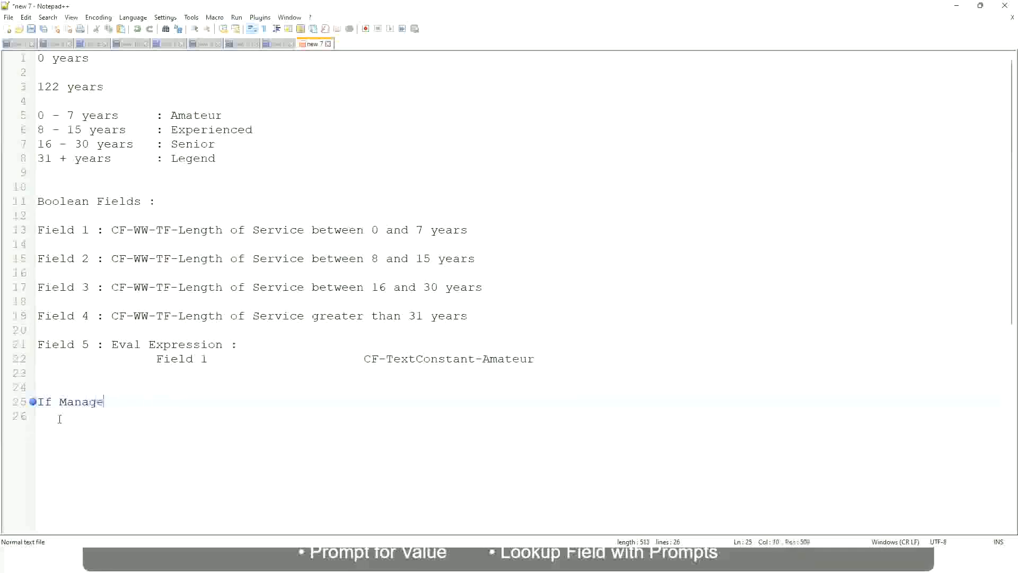
type("ment Level is Manager ")
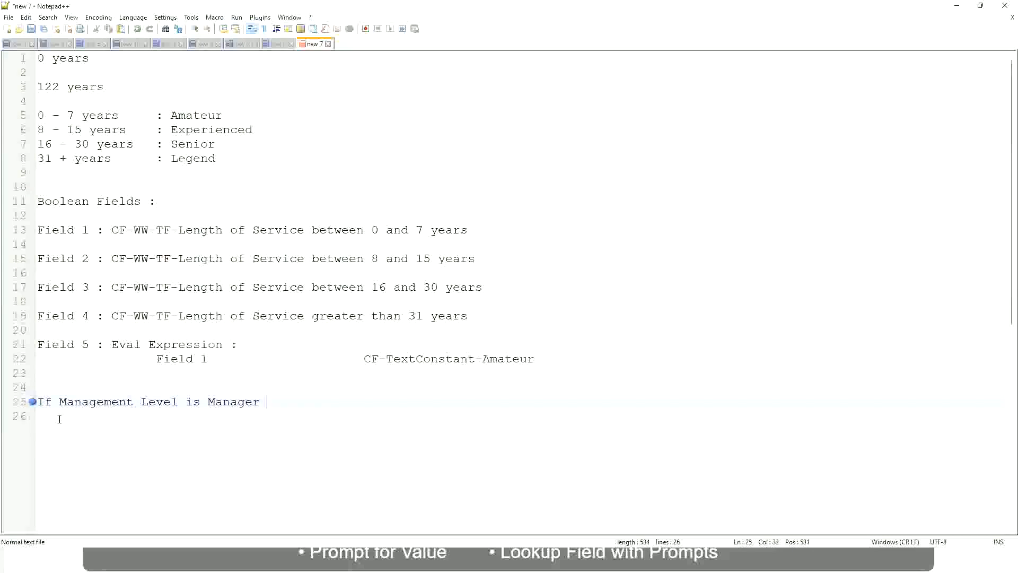
type("or Above")
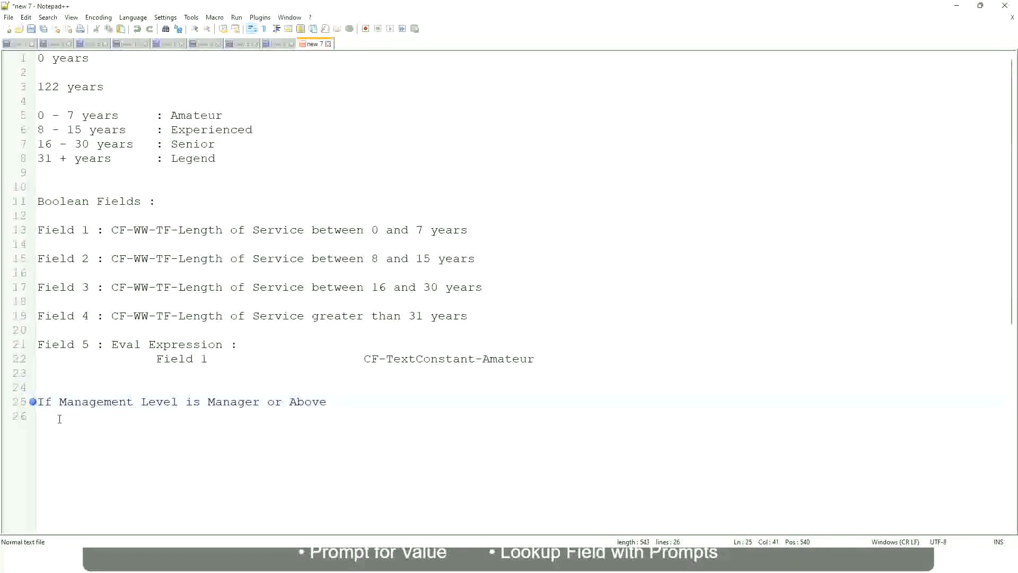
key("Tab")
key("Tab")
key("Tab")
key("Tab")
type("Proposed")
type("Allowance ")
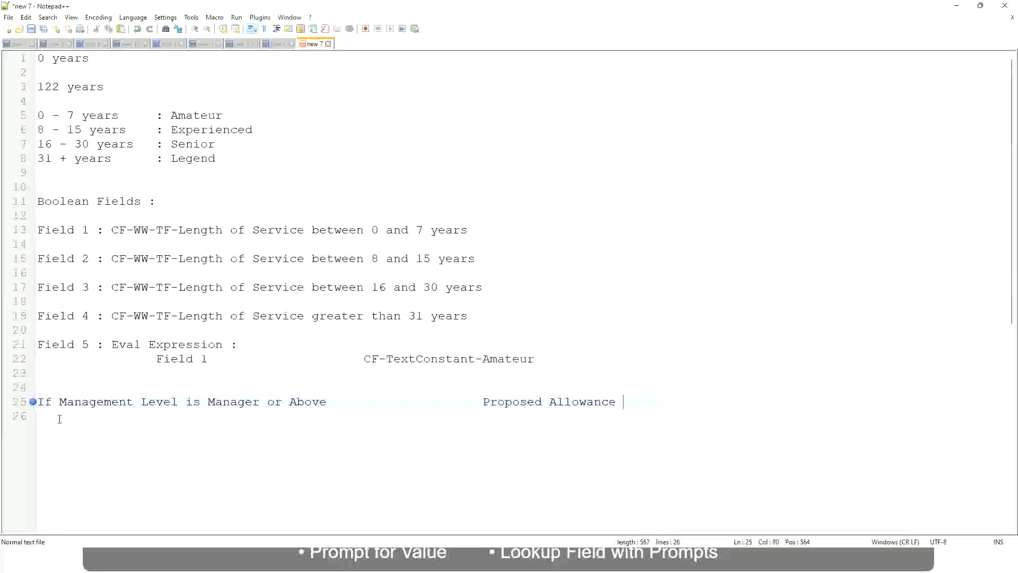
type("Plan")
type(": Car Allowance")
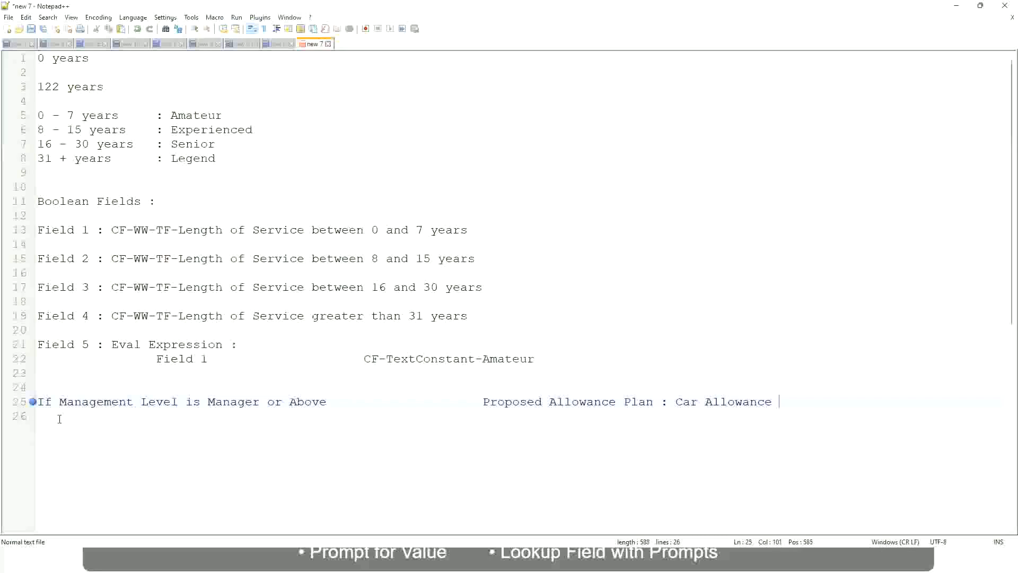
- Start a second rule line with "If Management Level is" and remove "or Above" from the Manager line
key("Return")
type("If Management Level is")
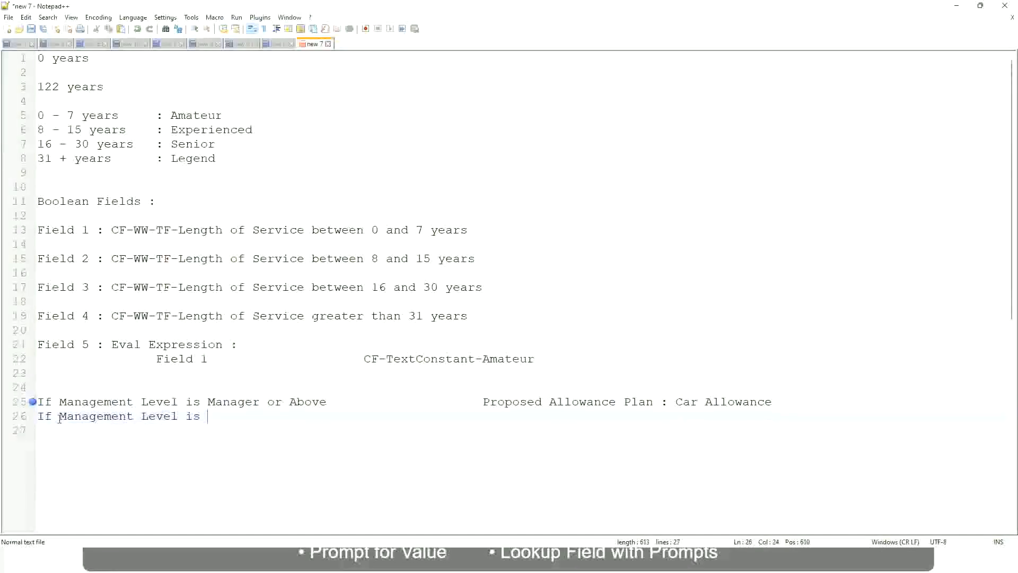
key("Up")
key("Right")
key("Right")
key("Right")
key("Right")
key("Right")
key("Right")
key("Right")
key("shift+Right")
key("shift+Right")
key("shift+Right")
key("shift+Right")
key("shift+Right")
key("shift+Right")
key("shift+Right")
key("shift+Right")
key("shift+Right")
key("Delete")
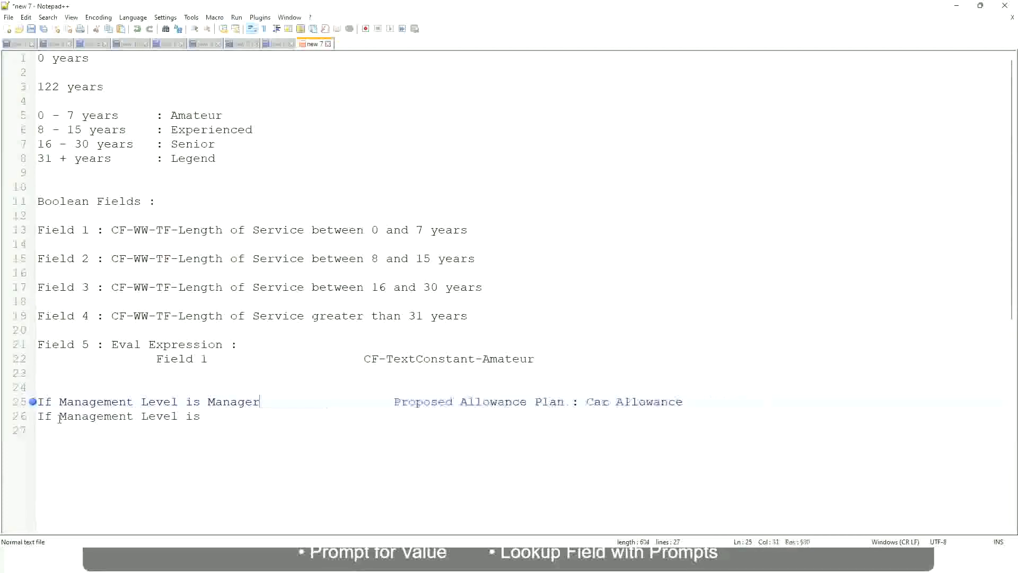
- Complete the second rule with the level Director and the aligned result "Executive Allowance"
key("Down")
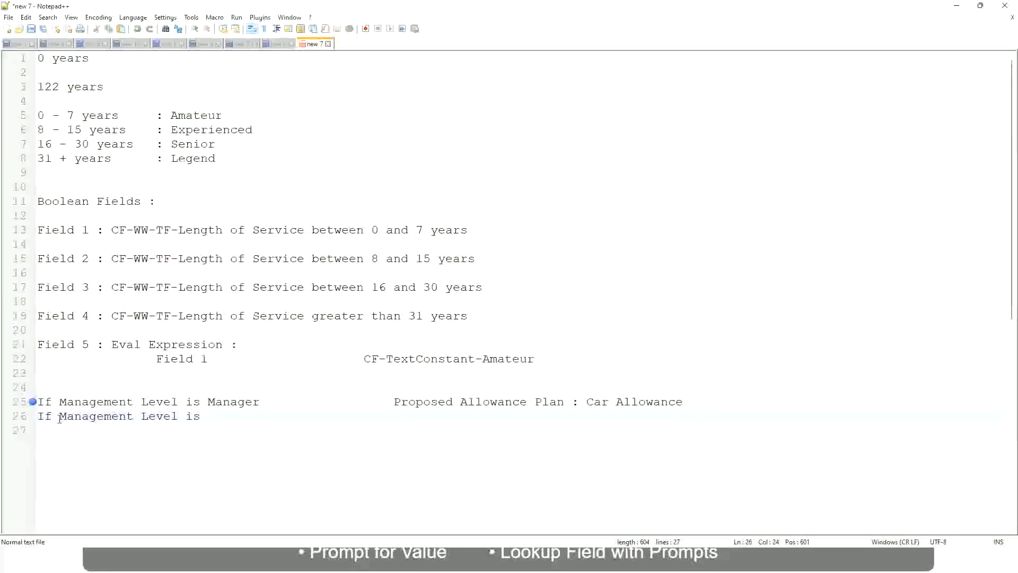
type("Director")
key("Tab")
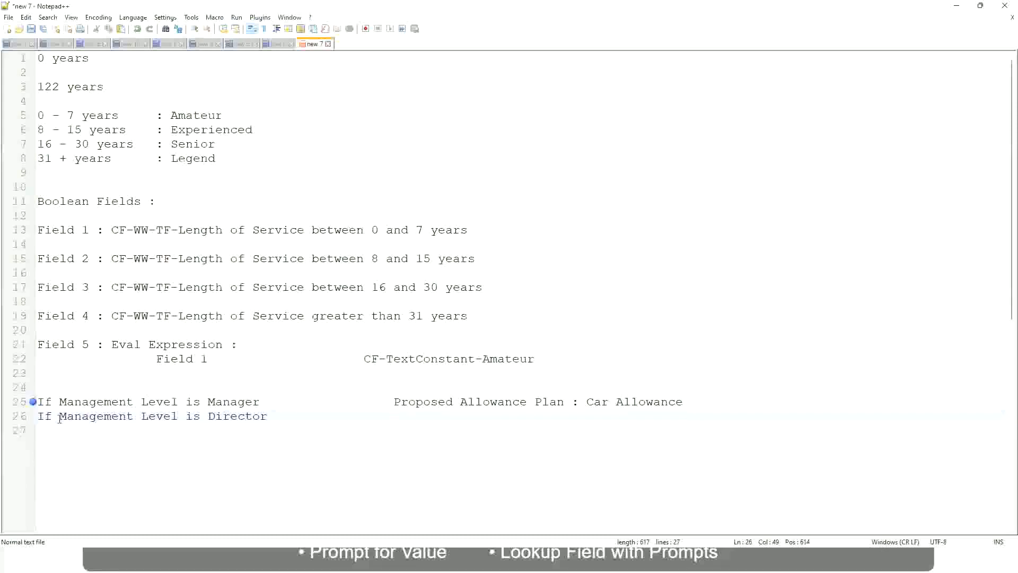
type("Executive ")
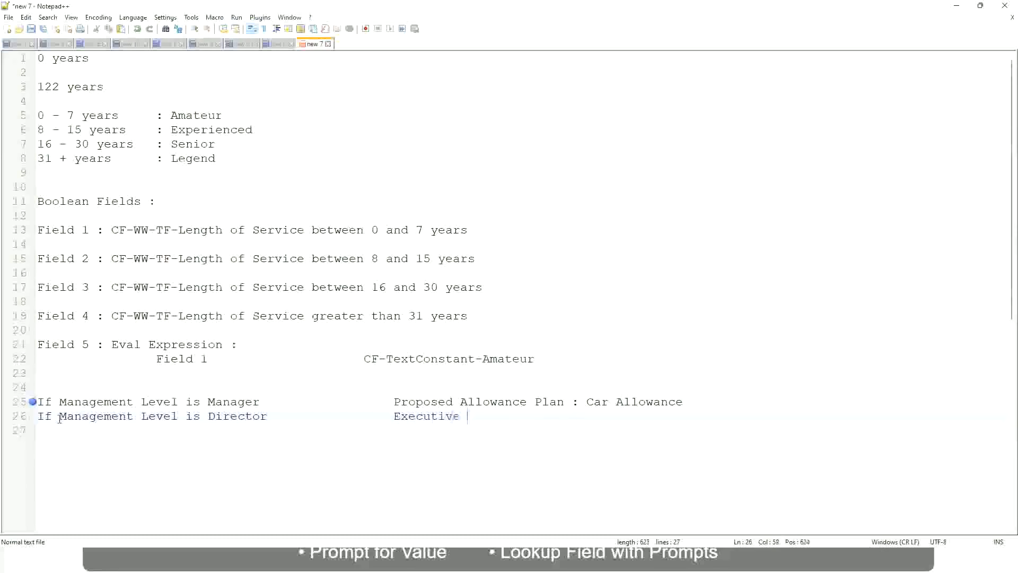
type("Allowance")
key("Return")
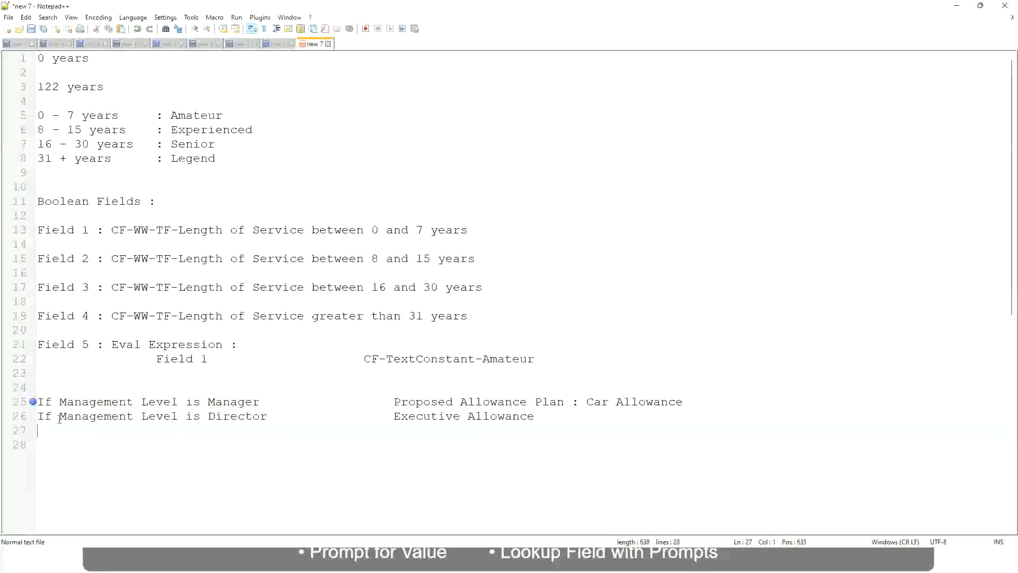
- Add a third rule reading "If Management Level is CEO" with the aligned result "CEO Allowance"
type("If Management")
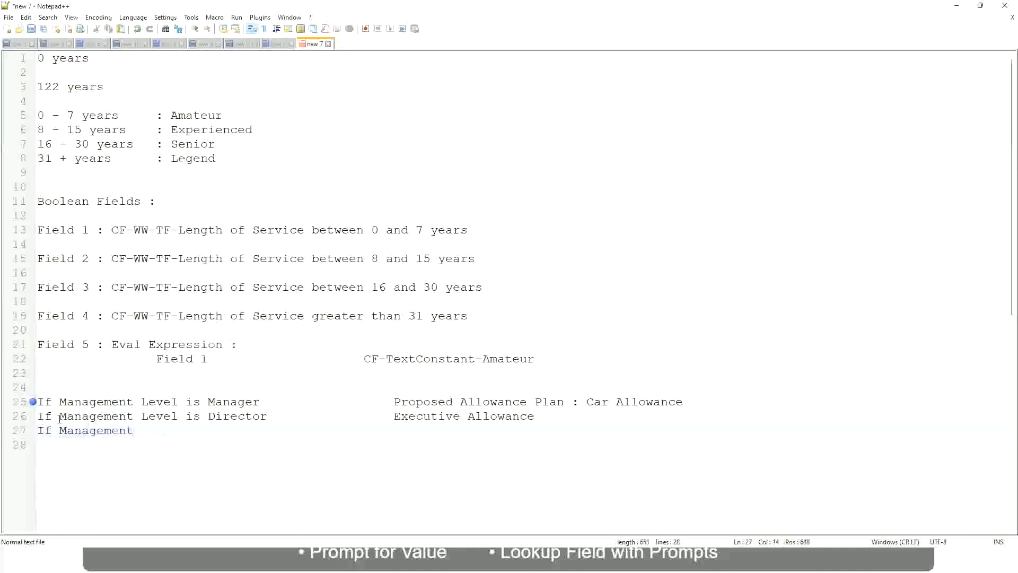
type(" le")
key("BackSpace")
key("BackSpace")
type("Le")
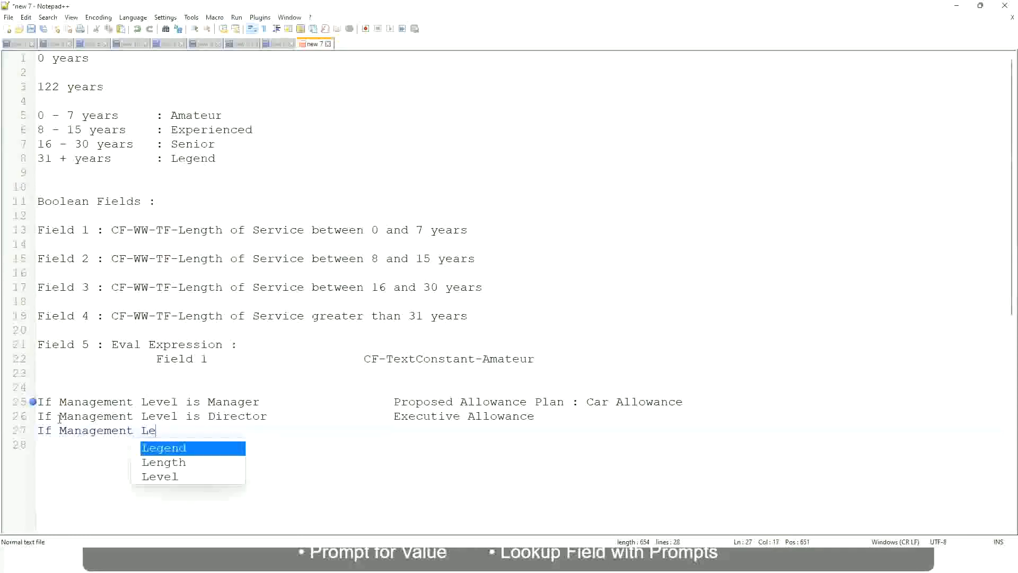
key("Down")
key("Down")
key("Return")
type("is ")
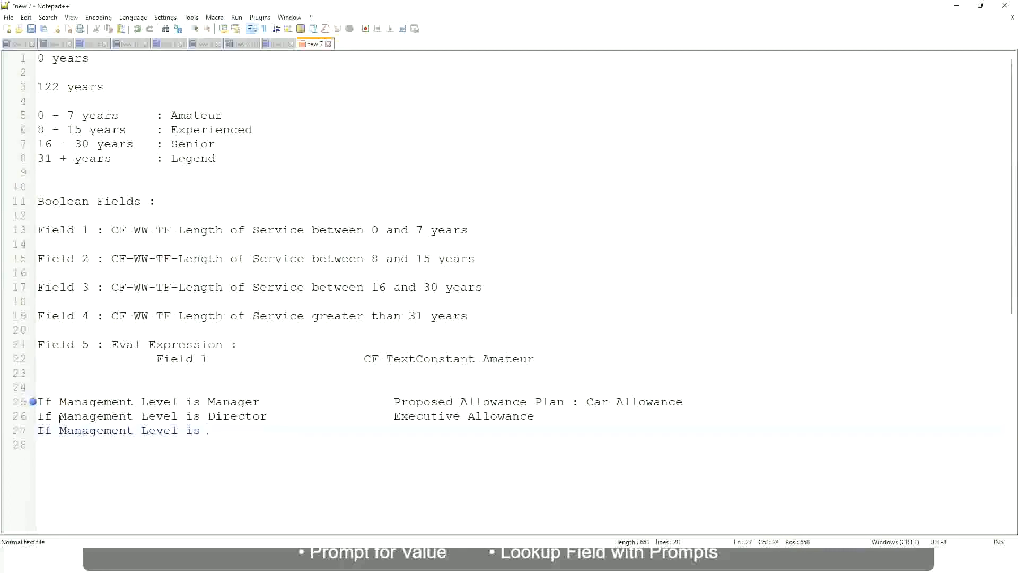
type("CEO")
key("Tab")
key("Tab")
type("CEO Allowance")
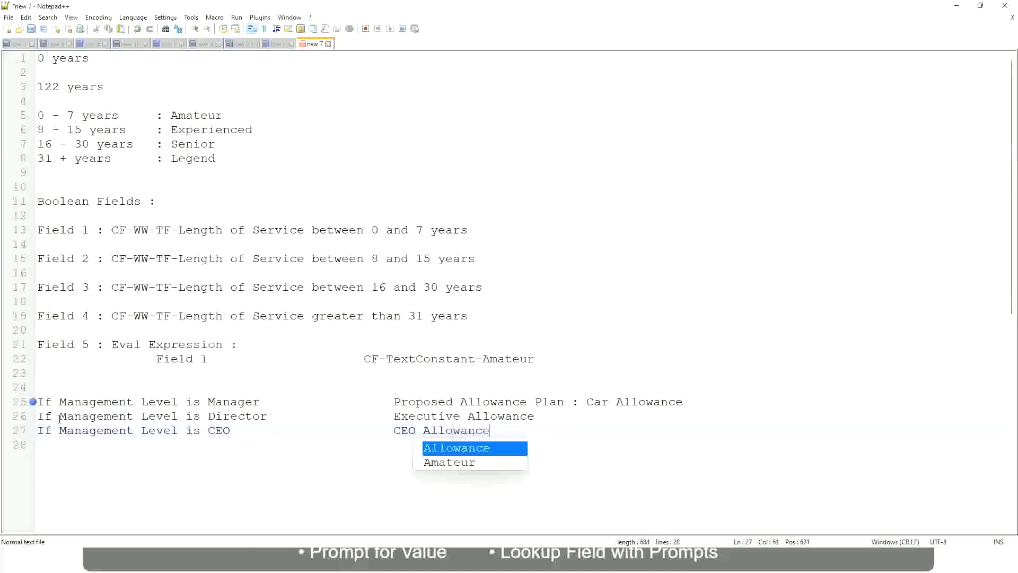
key("Escape")
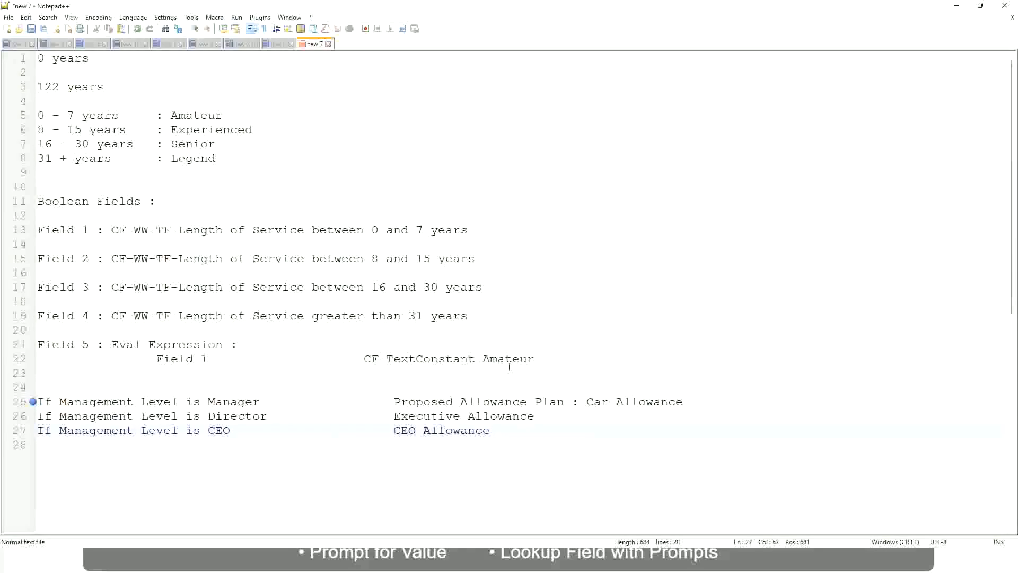
left_click(586, 401)
left_click_drag(586, 401, 684, 398)
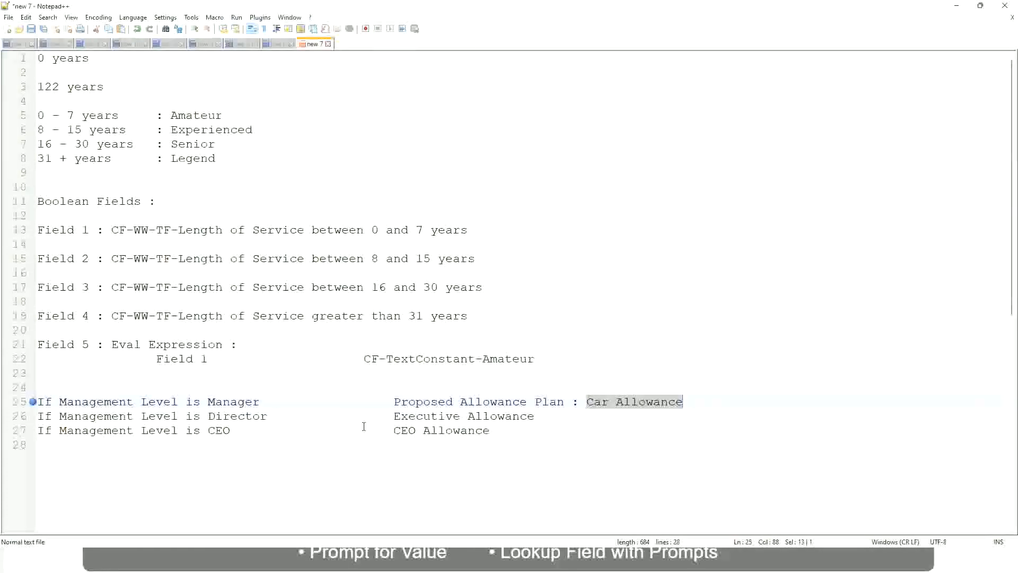
left_click(475, 401)
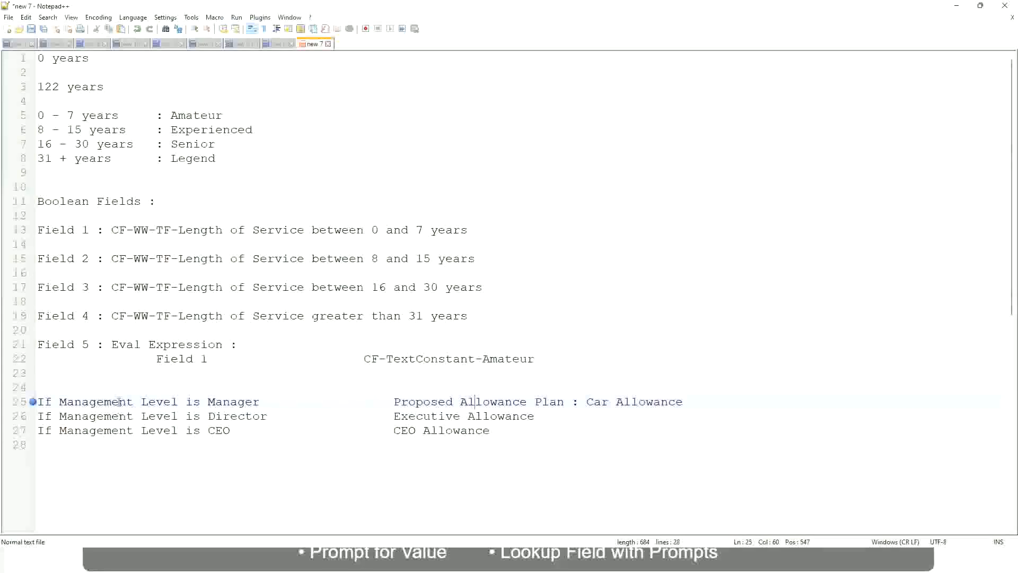
left_click(207, 401)
- Replace the Manager rule's result text with "First Line Manager"
left_click_drag(394, 401, 698, 398)
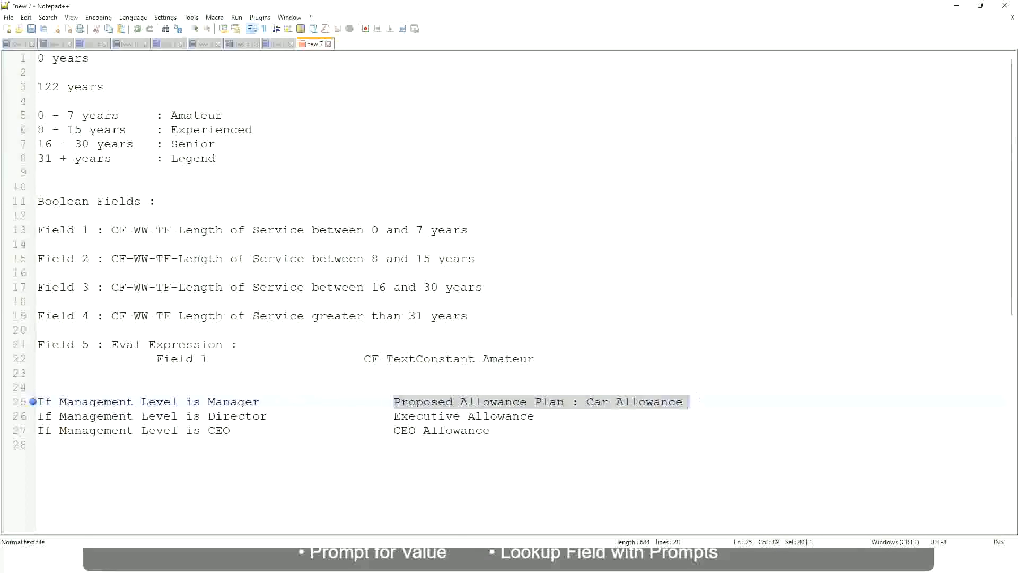
type("Managers")
key("BackSpace")
key("BackSpace")
key("BackSpace")
key("BackSpace")
key("BackSpace")
key("BackSpace")
key("BackSpace")
key("BackSpace")
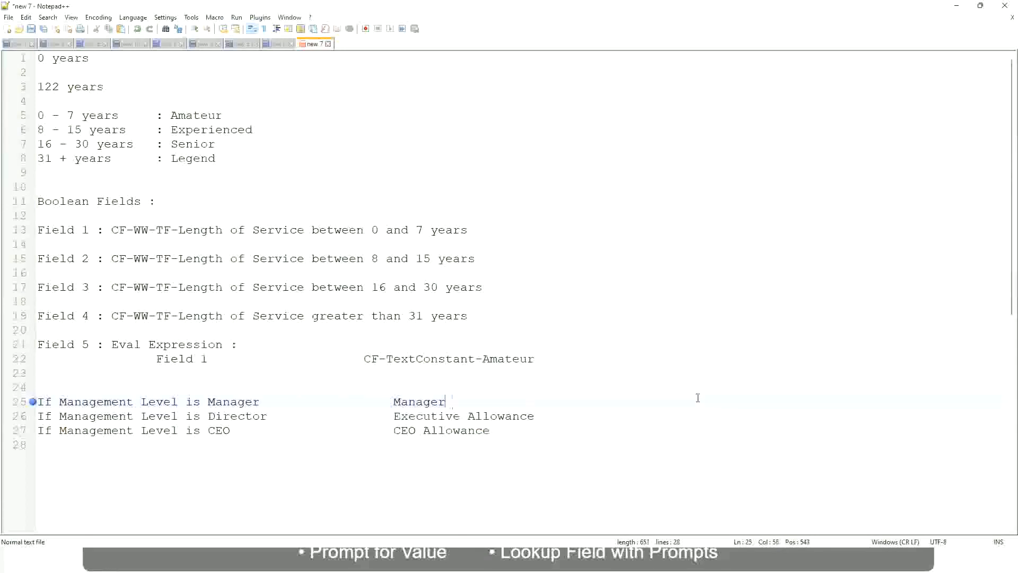
type("First Line Ma")
type("nager")
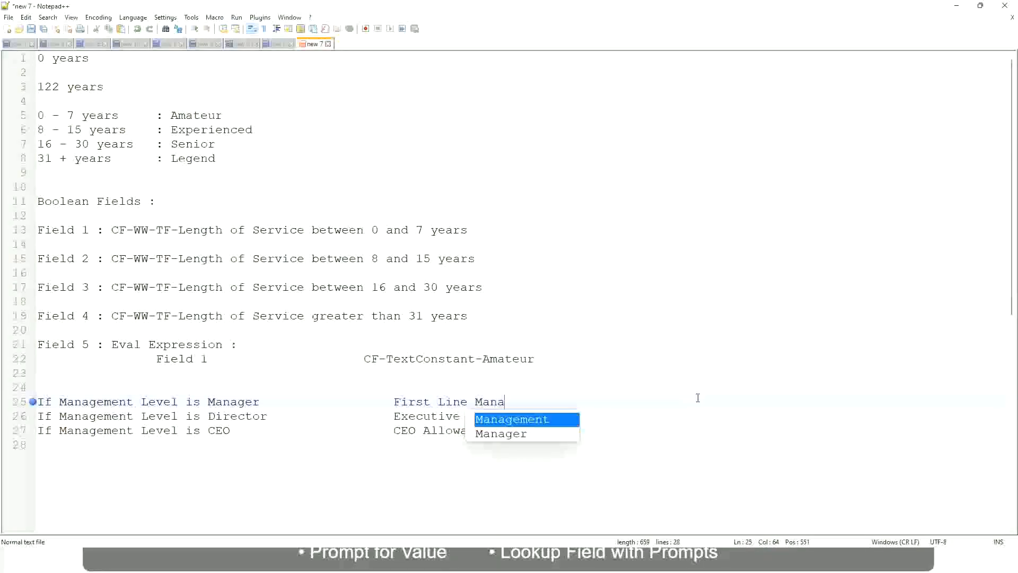
- Insert "Name of the" before "First Line Manager" in the Manager rule's result
key("Left")
key("Left")
key("Left")
key("Left")
key("Left")
key("Left")
key("Left")
key("Left")
key("Left")
key("Left")
key("Left")
key("Left")
key("Left")
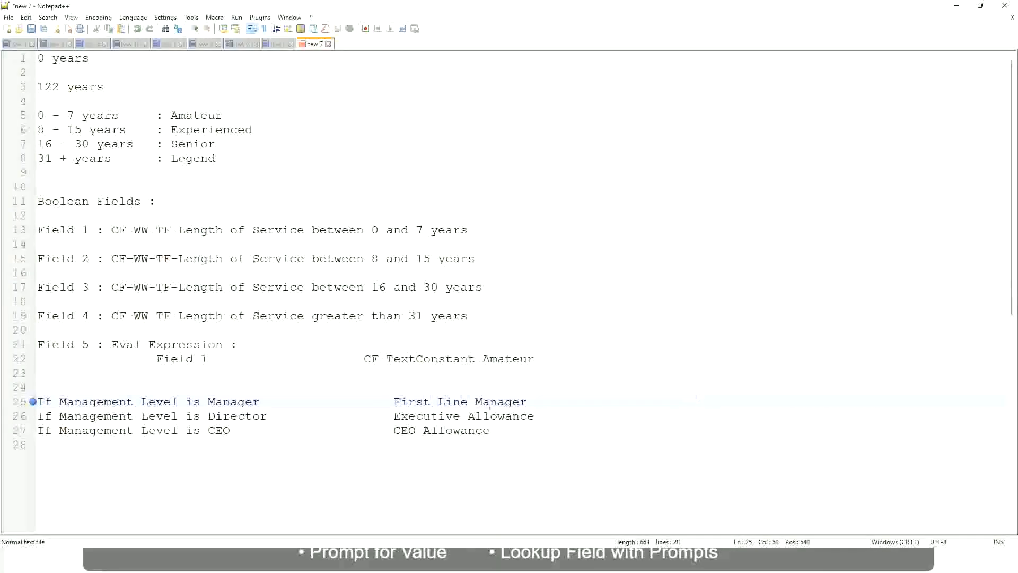
type("Name of the")
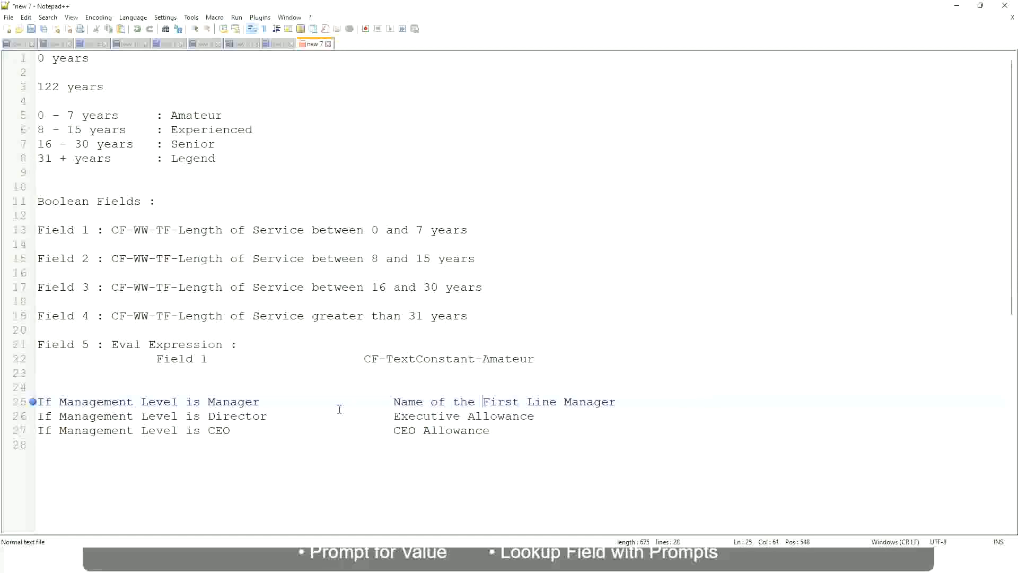
- Replace the Director rule's result with "Name of Manager" and change "First" to "Second" in the Manager rule's result
left_click(393, 416)
left_click_drag(394, 416, 535, 416)
type("Name")
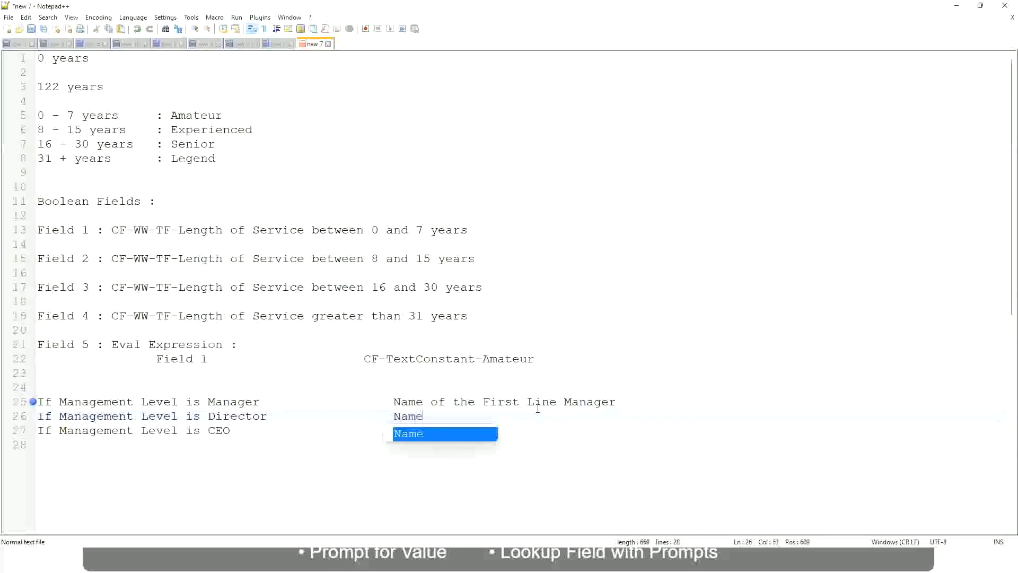
type(" of ")
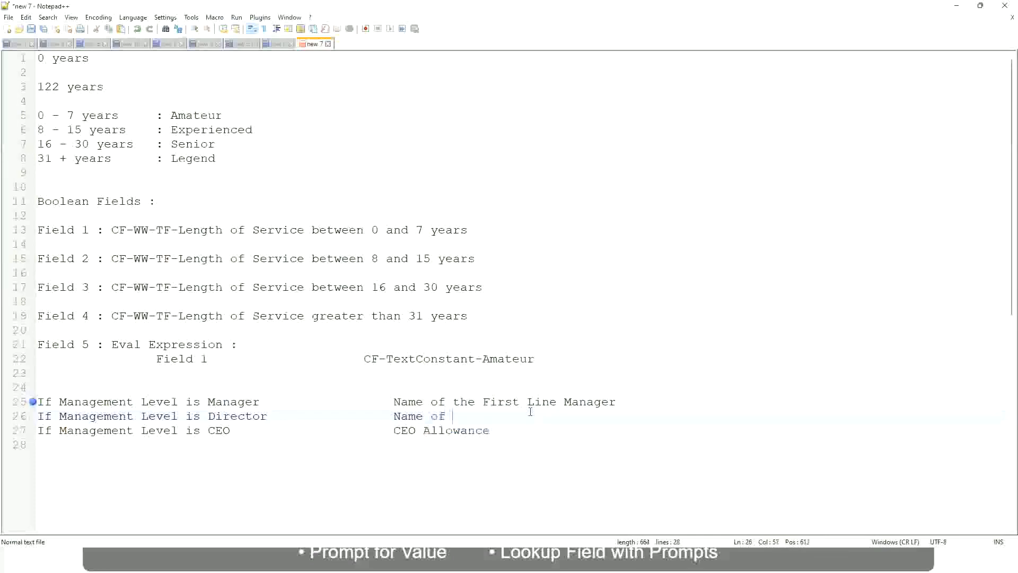
type("First")
key("BackSpace")
key("BackSpace")
key("BackSpace")
key("BackSpace")
key("BackSpace")
key("BackSpace")
double_click(499, 403)
type("Second")
key("BackSpace")
type("Manager")
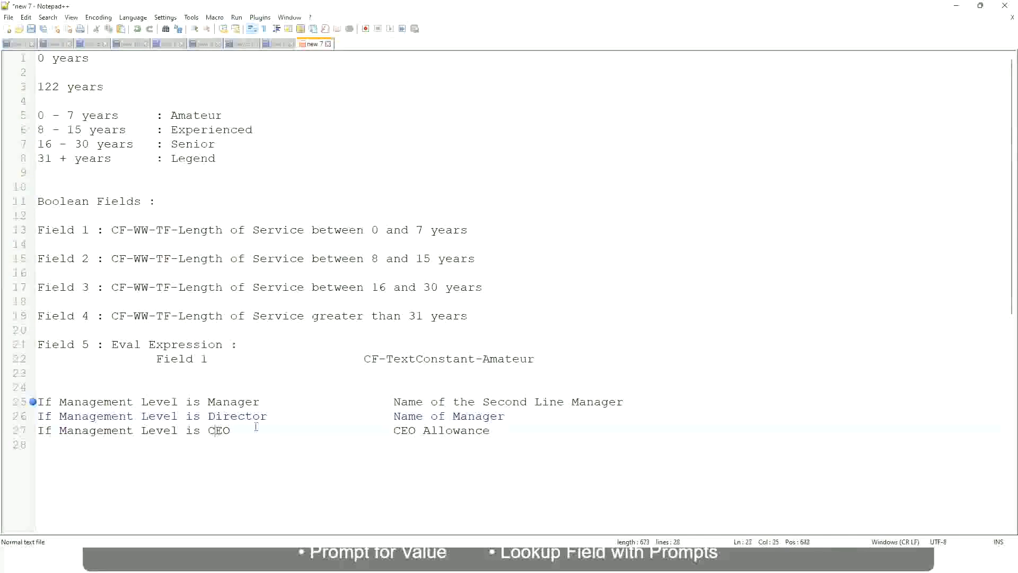
- Replace the CEO rule's result with "name of CEO/Himself/Herself"
left_click_drag(393, 430, 504, 430)
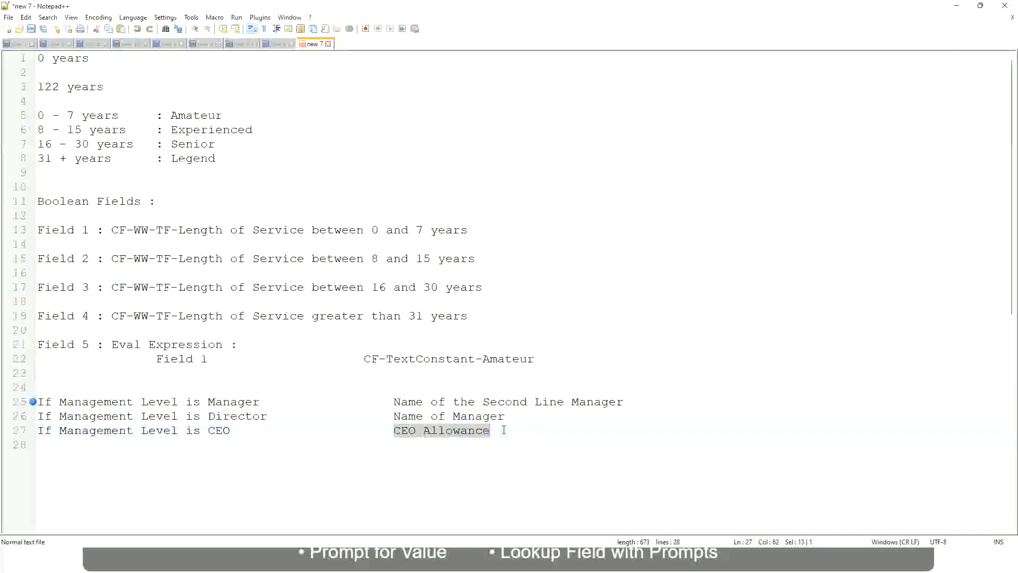
type("name of CEO ")
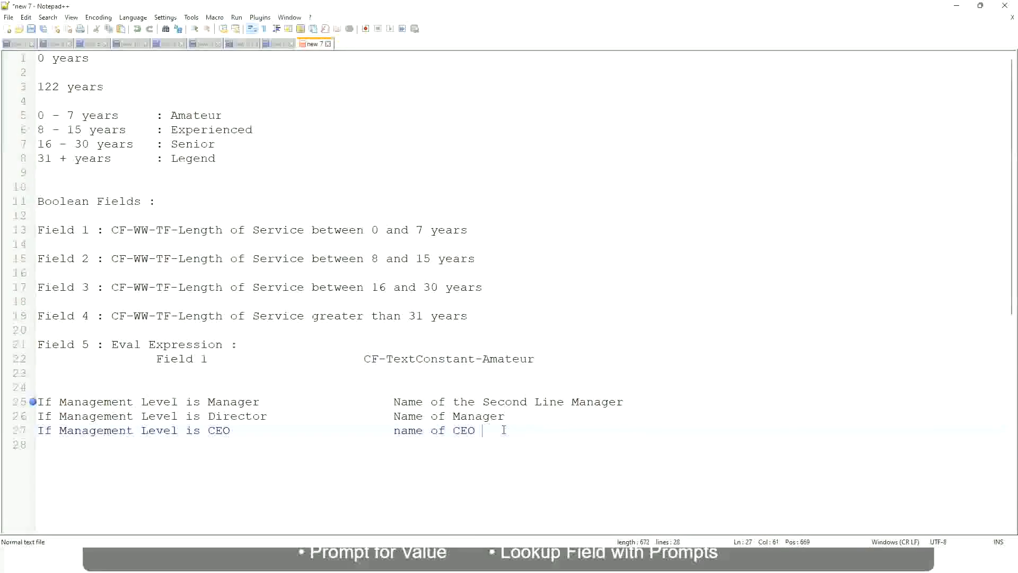
type("/Himself/Herself")
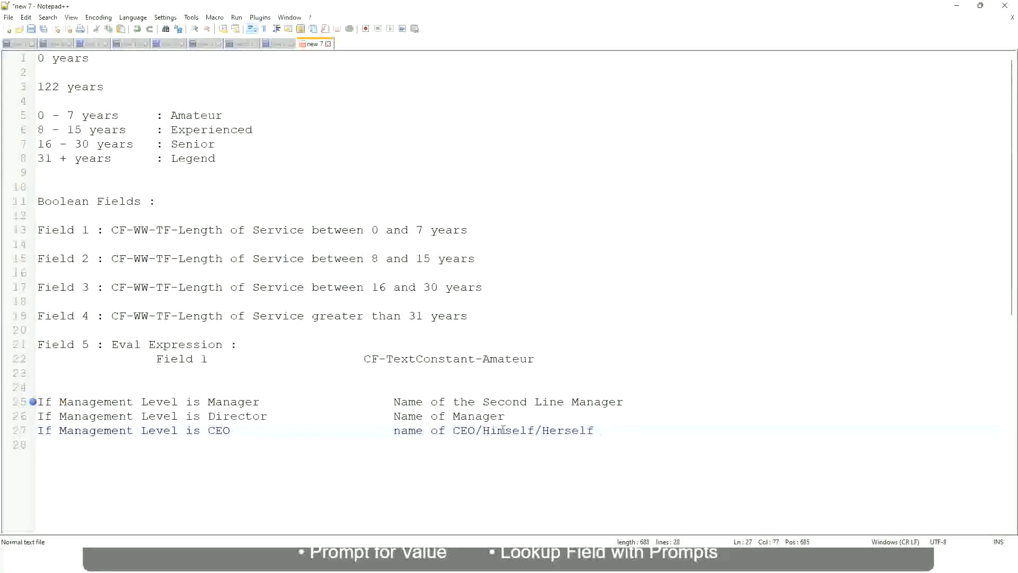
- Review the Manager, Director and CEO rules together with their matching result values
left_click(373, 433)
left_click(155, 403)
left_click(237, 402)
left_click(208, 415)
left_click(251, 415)
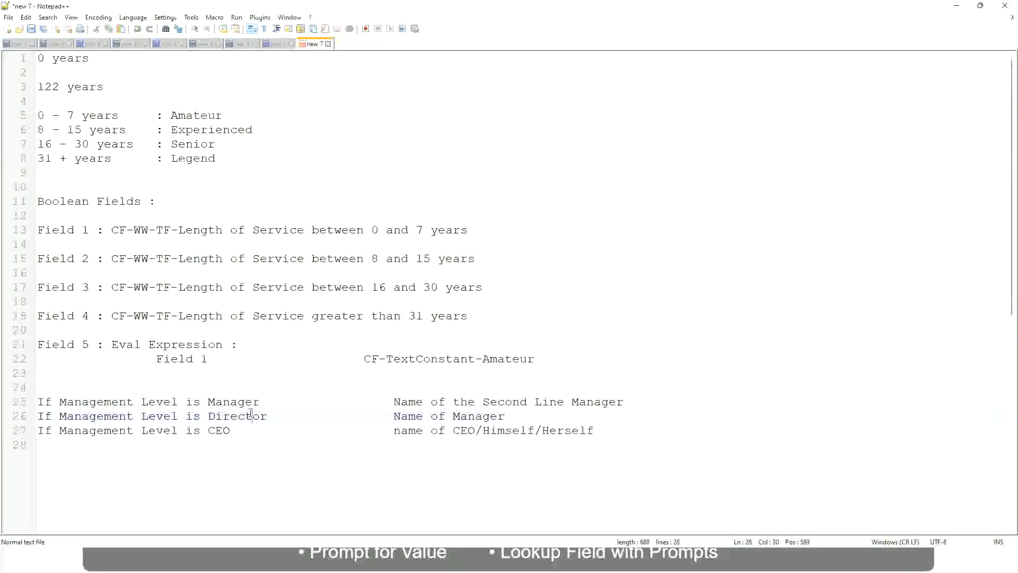
left_click(506, 415)
left_click(228, 417)
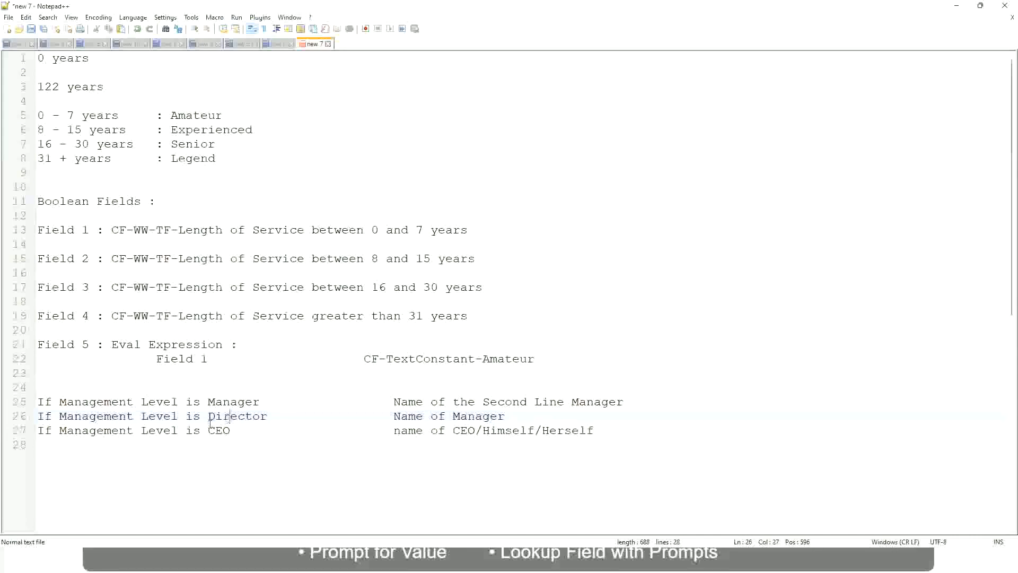
left_click(221, 431)
left_click(476, 433)
key("End")
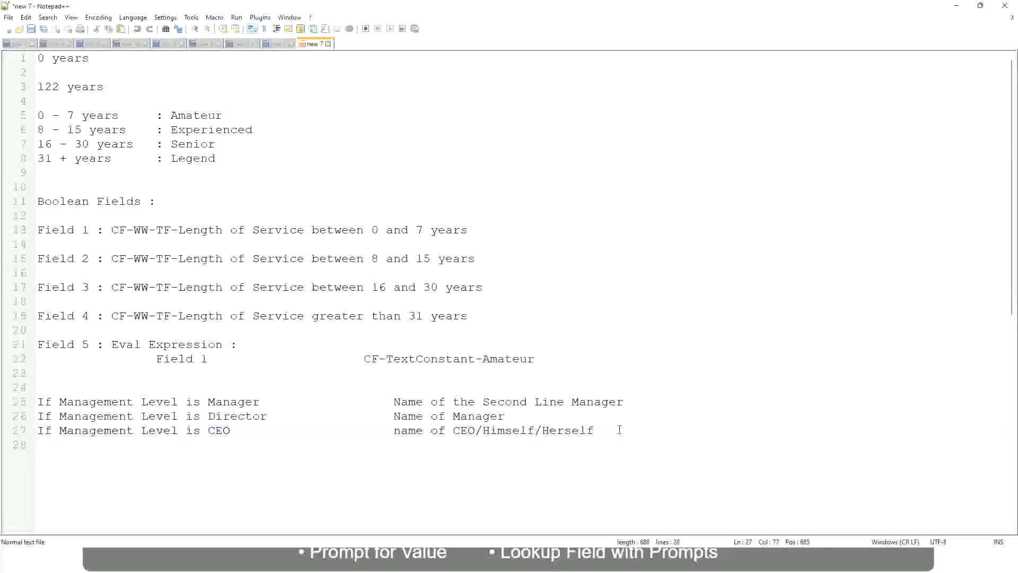
left_click_drag(599, 429, 17, 406)
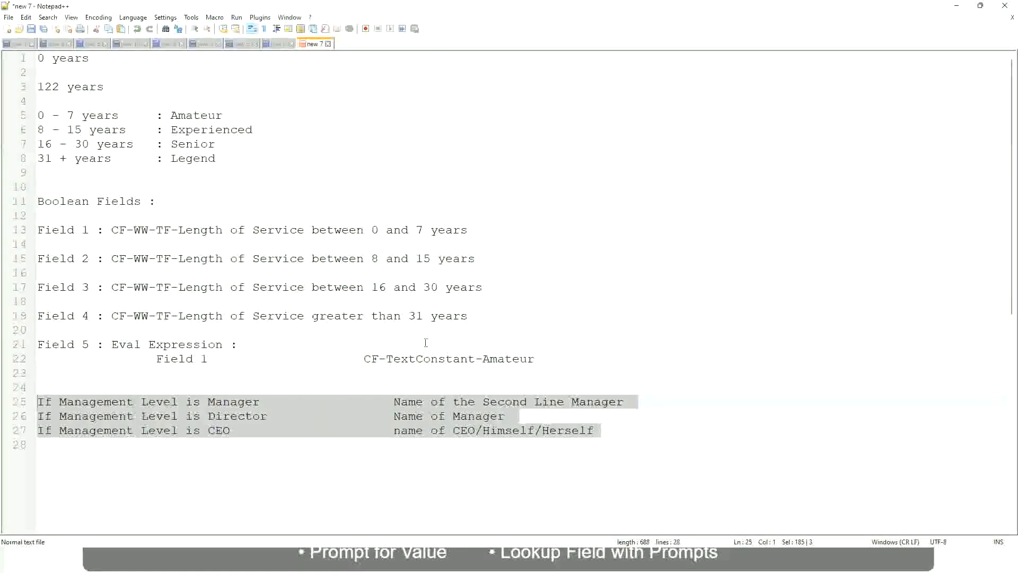
- Examine the Manager rule's result text, "Name of the Second Line Manager", against its condition
left_click(430, 403)
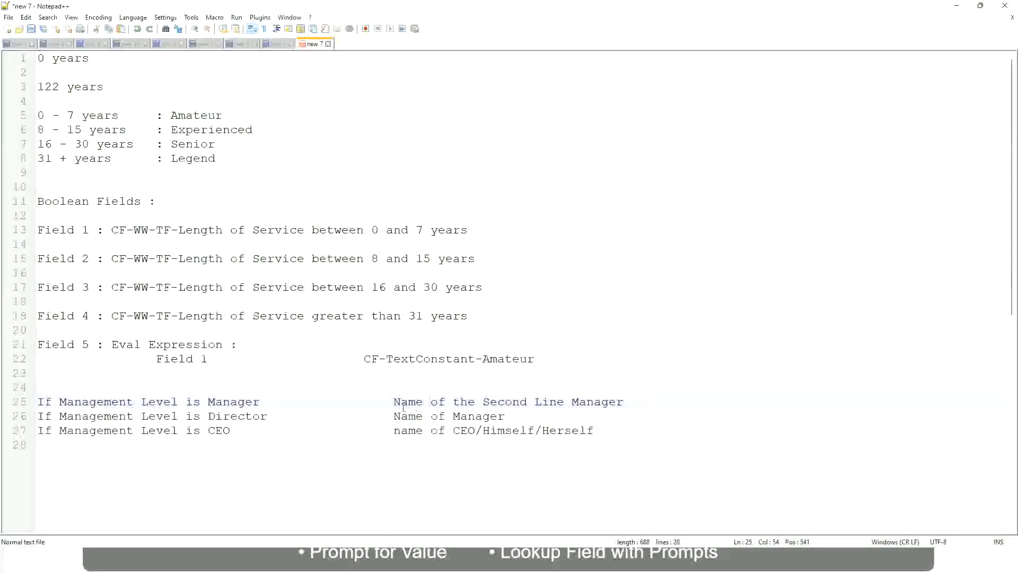
left_click_drag(393, 401, 624, 402)
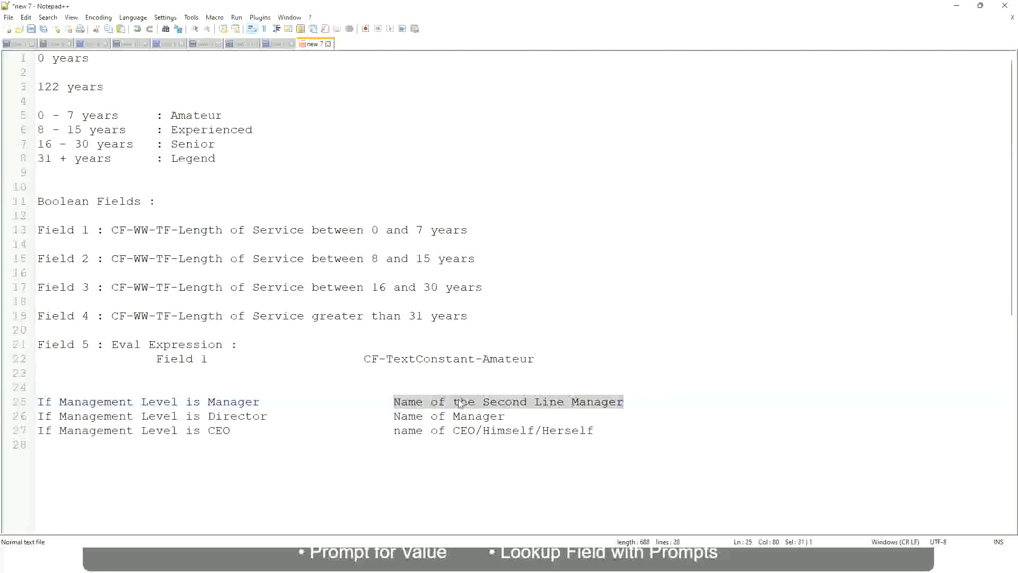
left_click(477, 408)
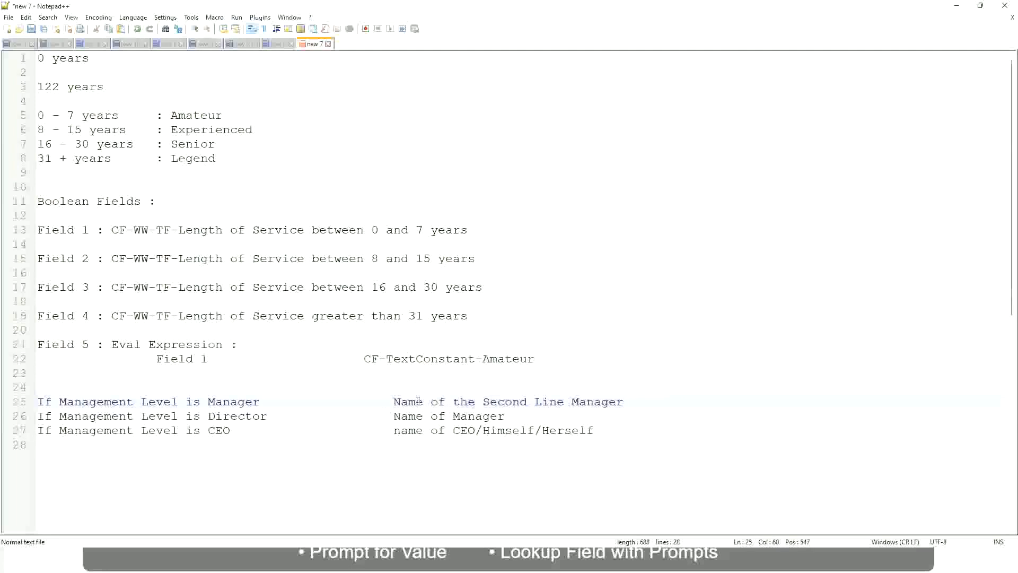
left_click_drag(393, 401, 626, 401)
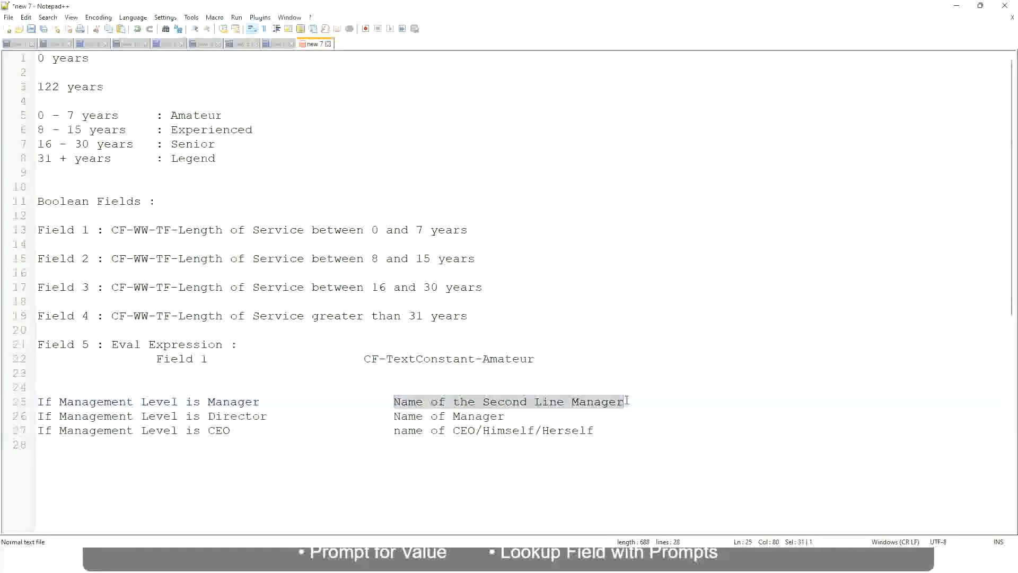
left_click(522, 403)
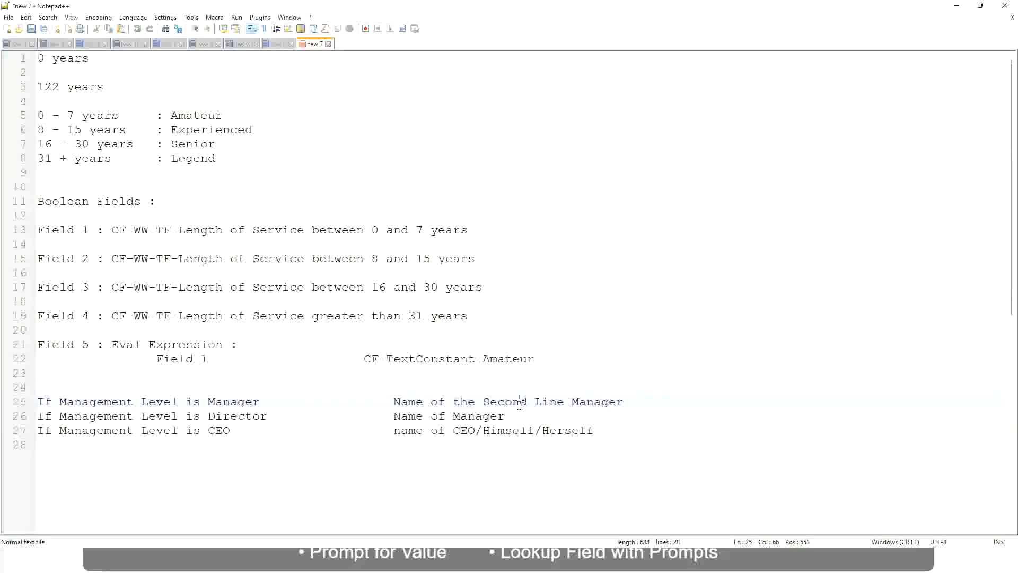
left_click(264, 401)
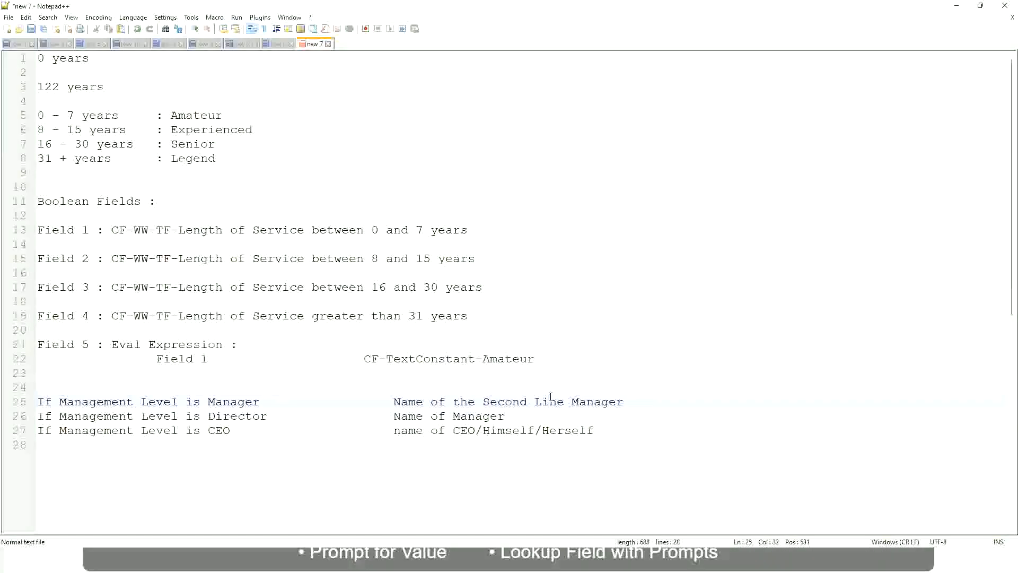
left_click(522, 400)
left_click_drag(559, 400, 563, 401)
left_click(640, 398)
left_click(601, 401)
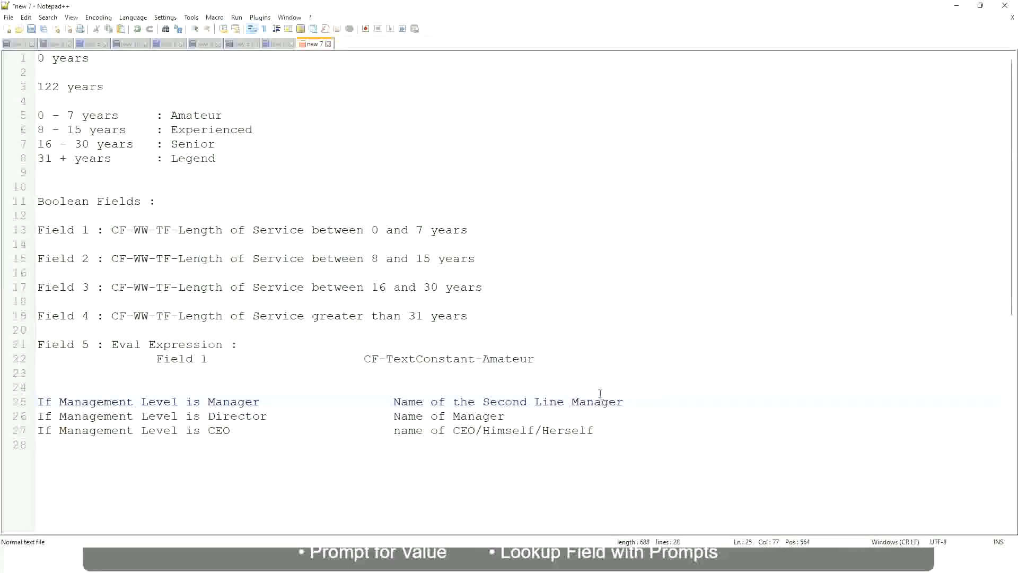
- Compare the fixed experience band labels with the name-based results in the management level rules
double_click(194, 116)
double_click(194, 130)
double_click(194, 145)
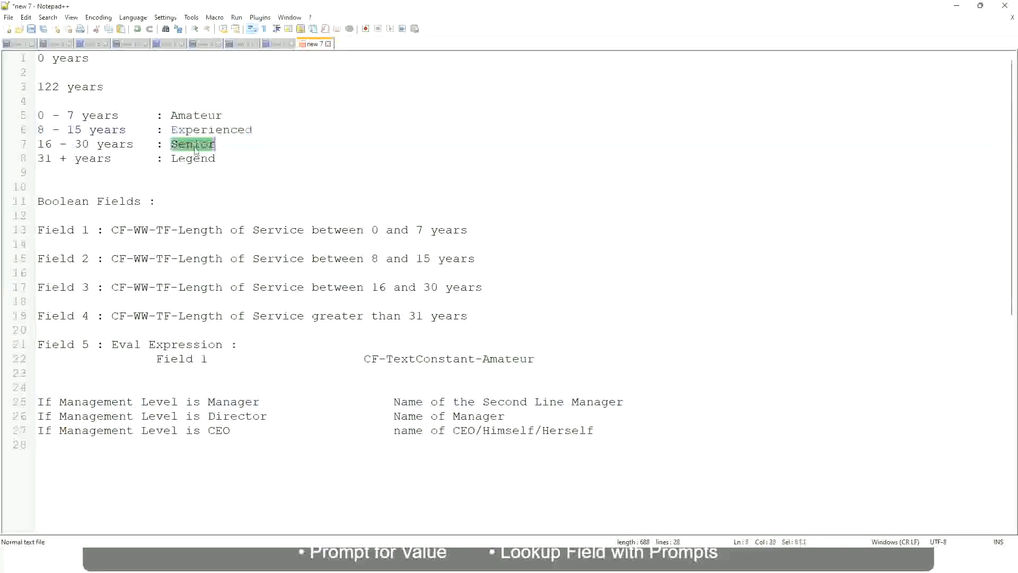
left_click(193, 154)
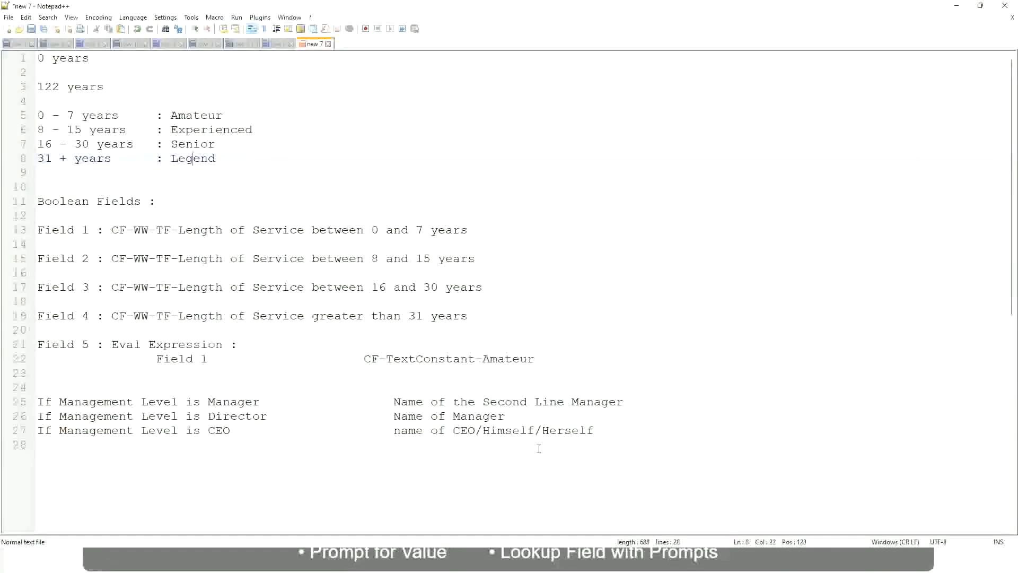
left_click(520, 430)
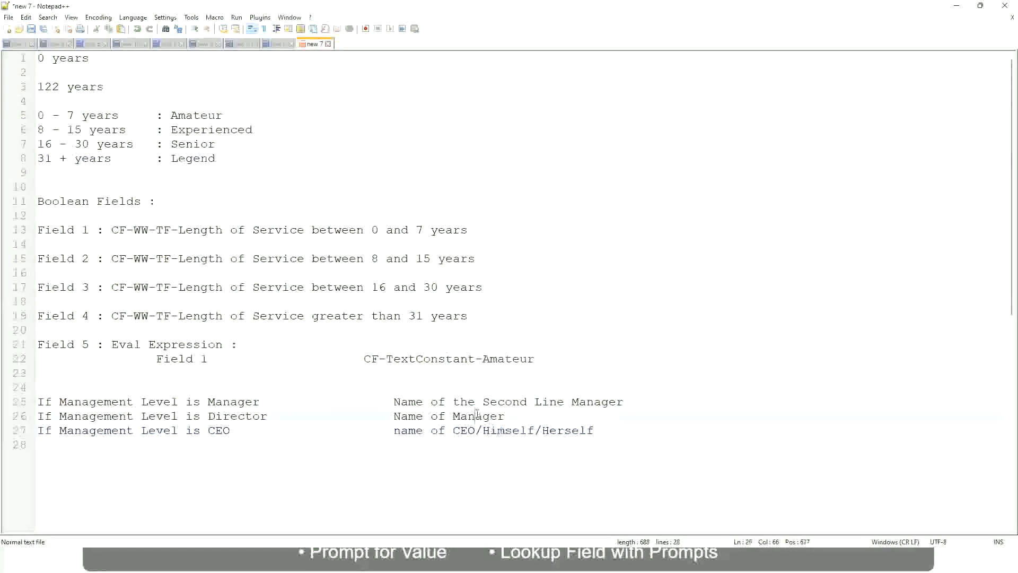
left_click(489, 402)
left_click(276, 421)
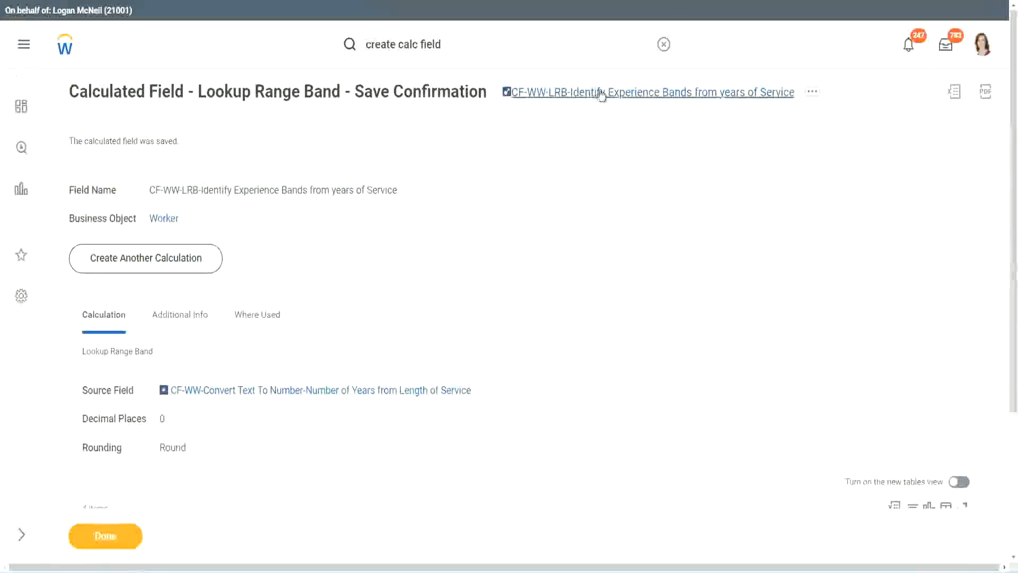
- In Workday, copy the calculated field name "CF-WW-LRB-Identify Experience Bands from years of Service" and finish its save confirmation
right_click(599, 100)
left_click(630, 158)
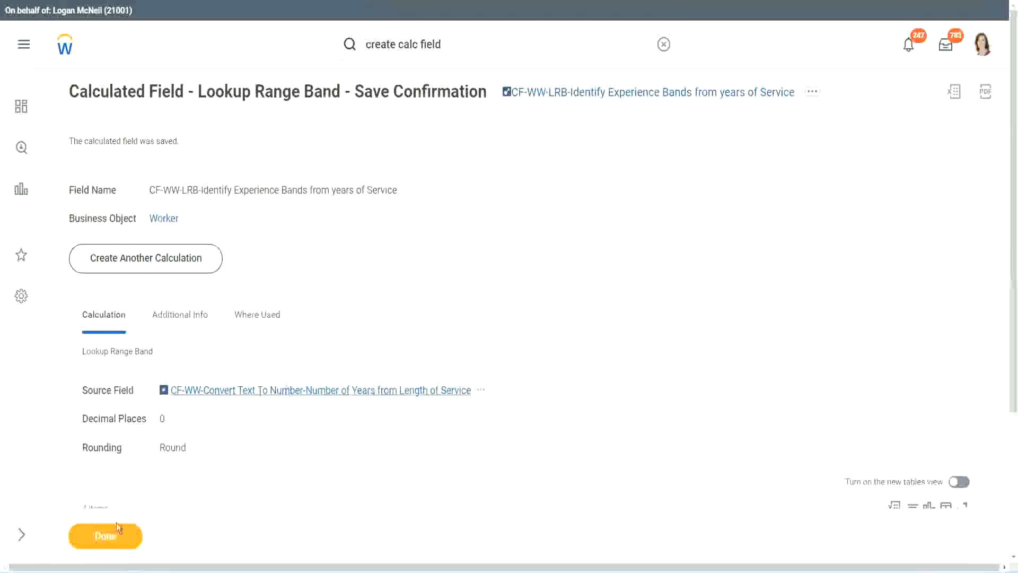
left_click(98, 540)
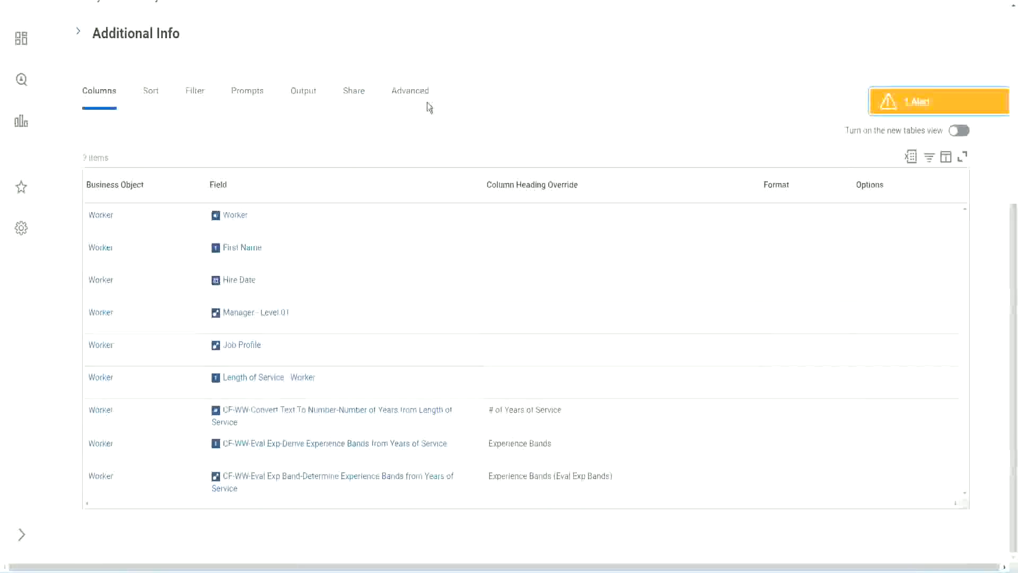
- Open the WW Employee Details custom report for editing
scroll(441, 138, "up", 6)
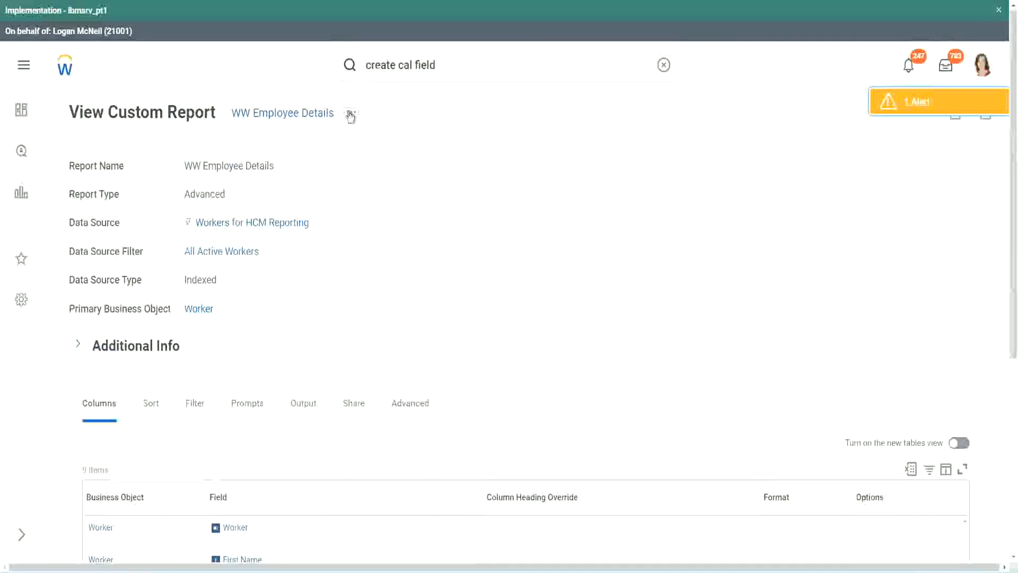
left_click(350, 113)
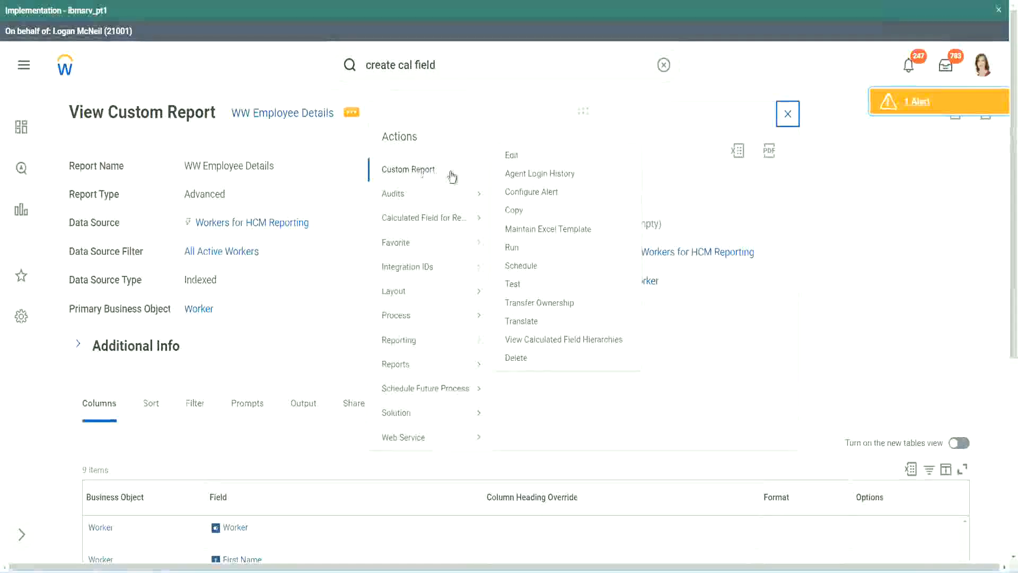
left_click(518, 157)
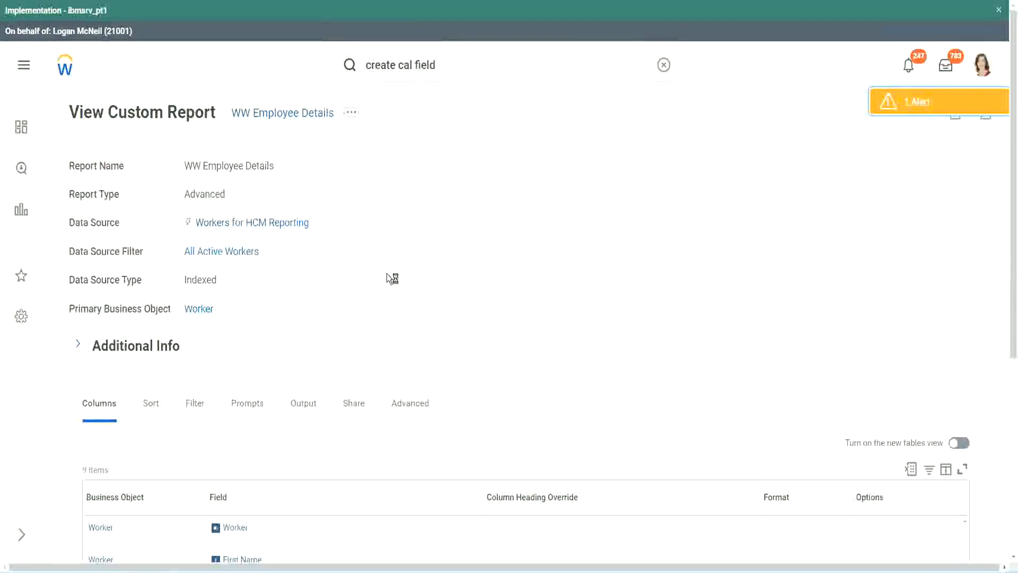
scroll(387, 275, "down", 5)
scroll(388, 276, "down", 2)
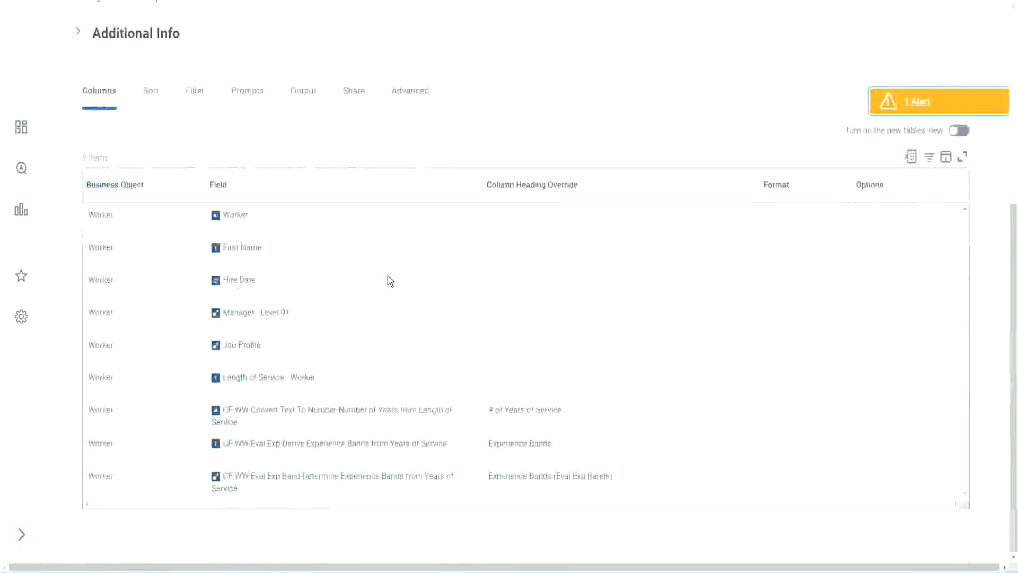
- Add a Worker column after the last report column using the field "CF-WW-LRB-Identify Experience Bands from years of Service"
scroll(381, 296, "down", 8)
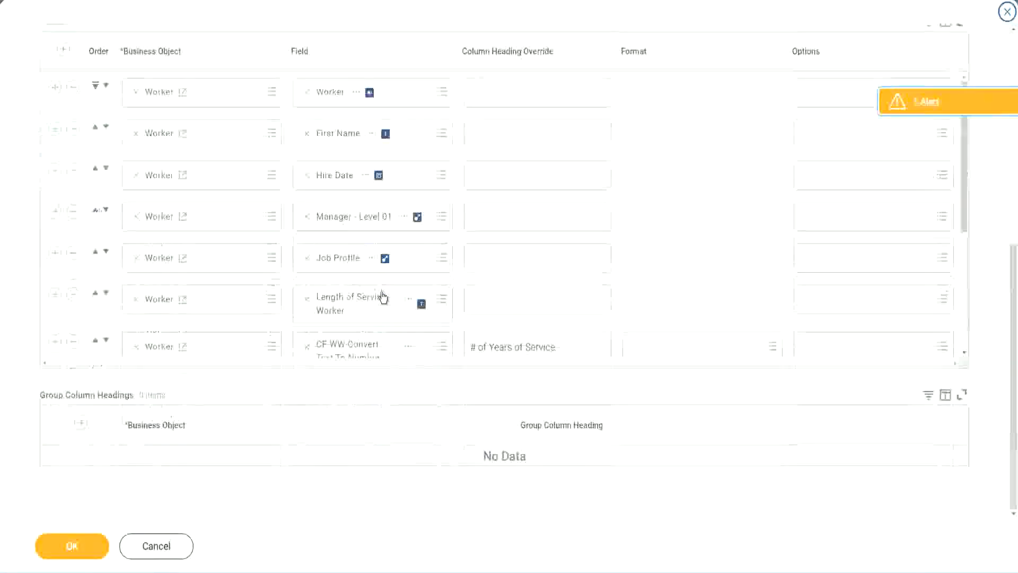
scroll(234, 307, "down", 4)
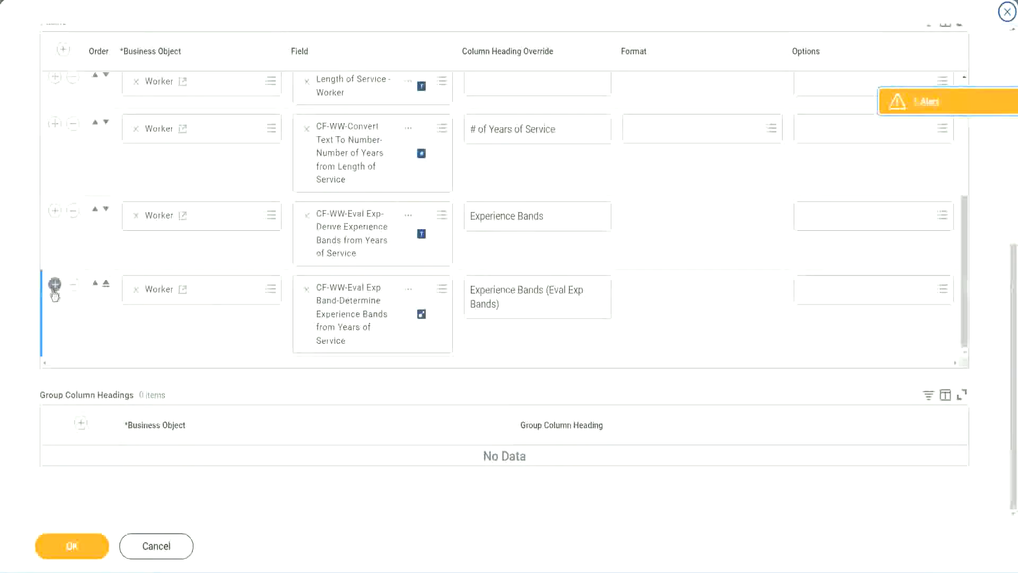
left_click(54, 284)
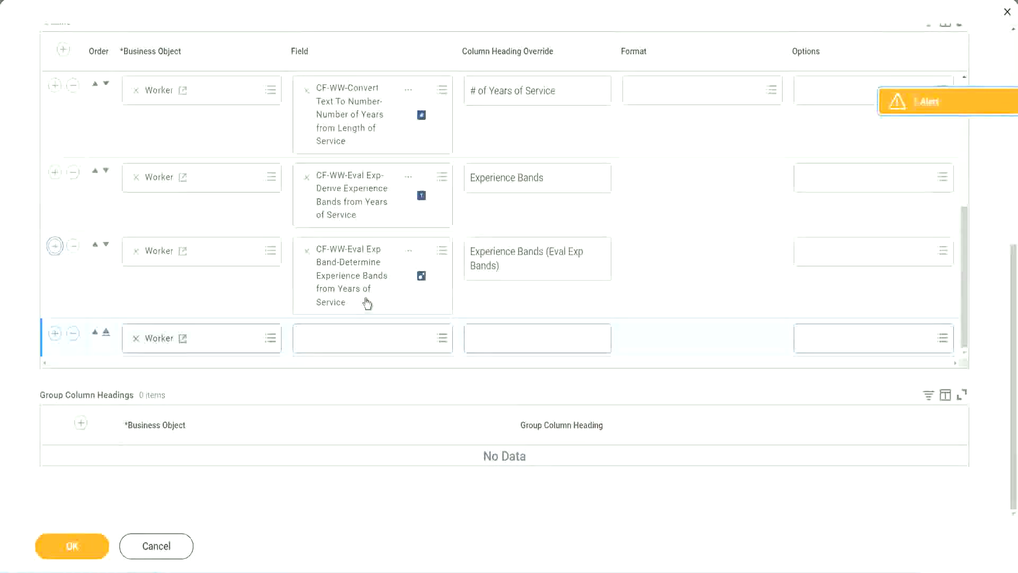
left_click(345, 339)
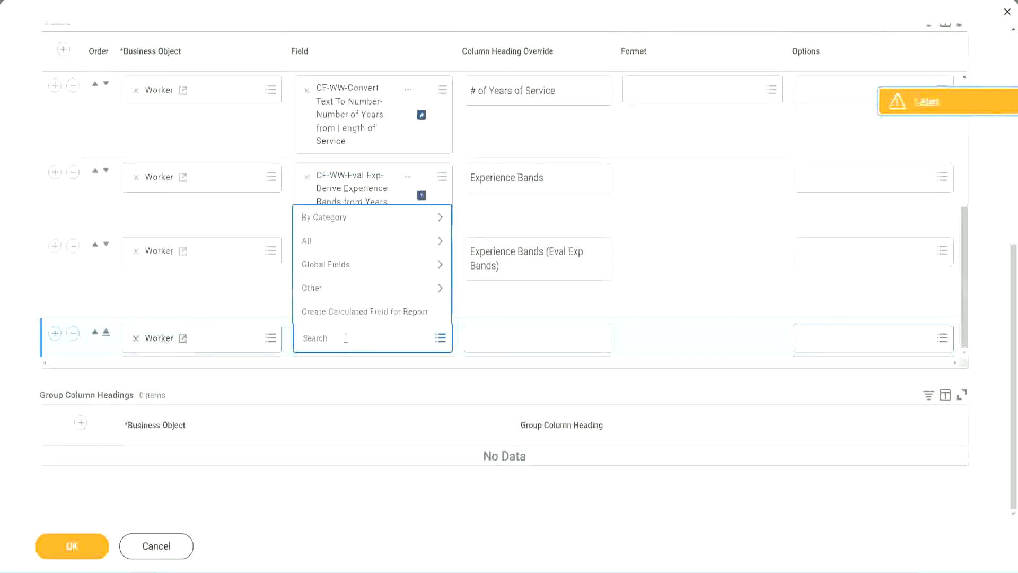
key("ctrl+v")
key("Return")
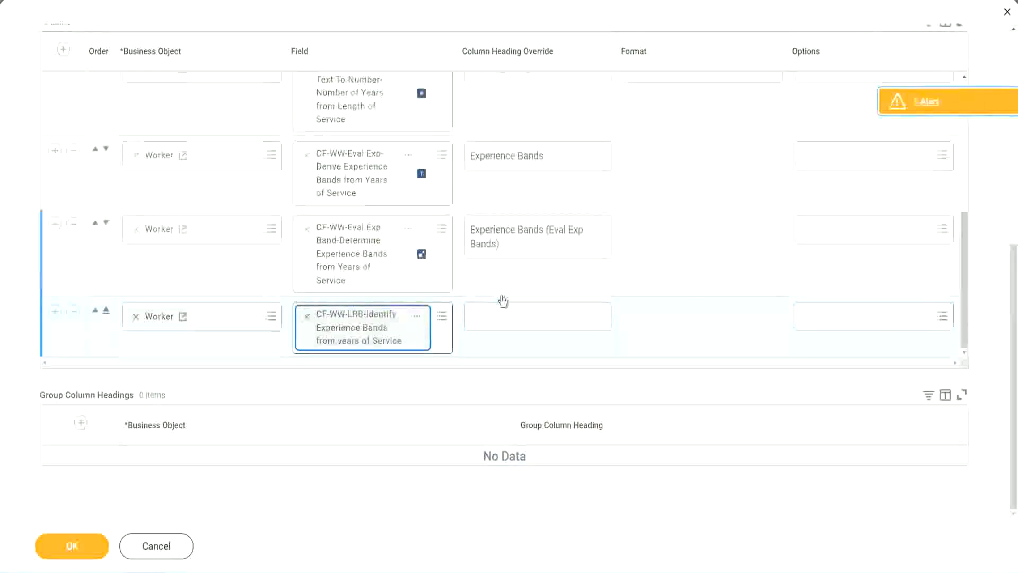
- Set the column heading override of the "CF-WW-LRB-Identify Experience Bands from years of Service" column to "Experience Bands (LRB)"
left_click(507, 310)
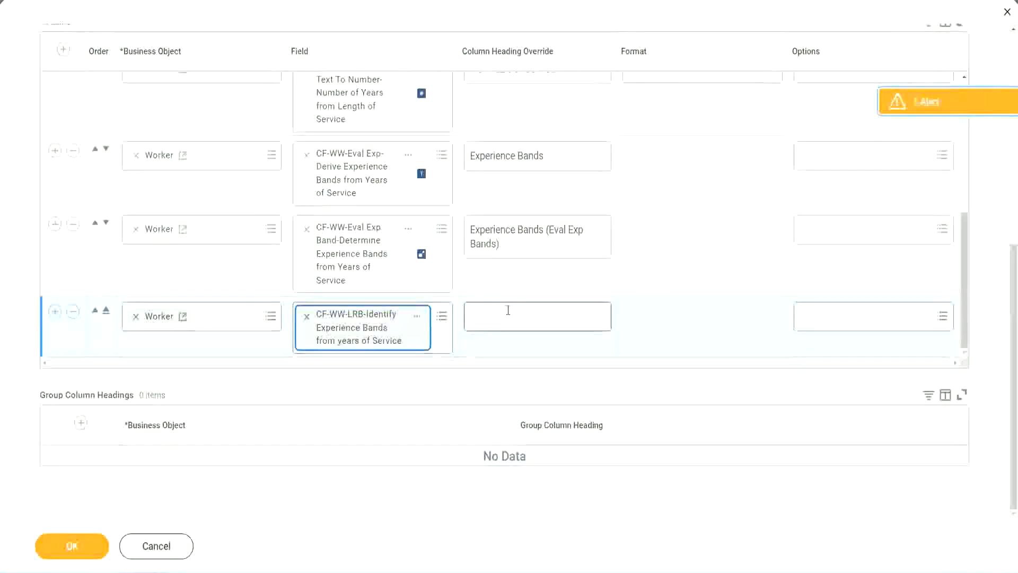
left_click(506, 310)
type("Ex")
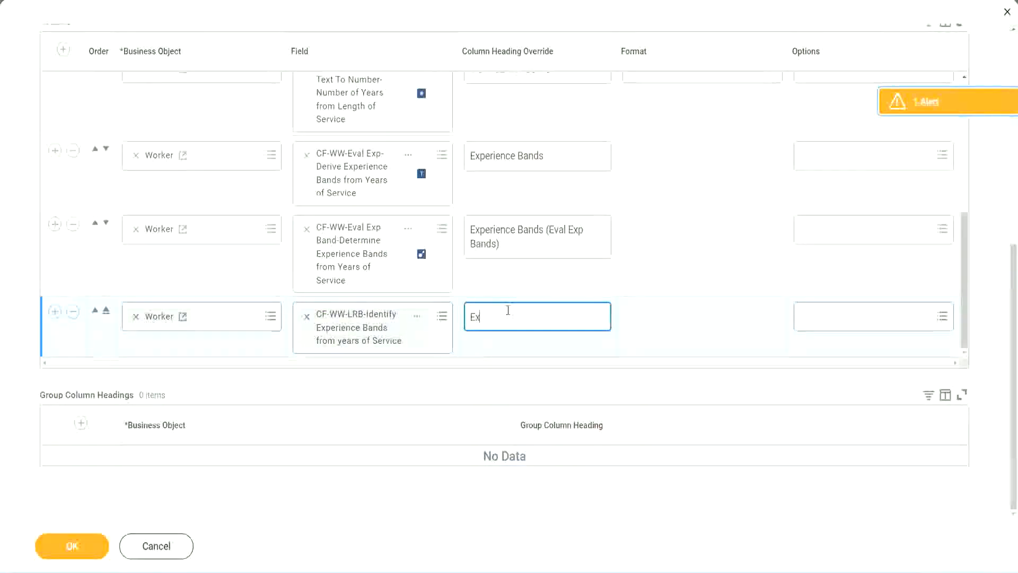
type("pernence")
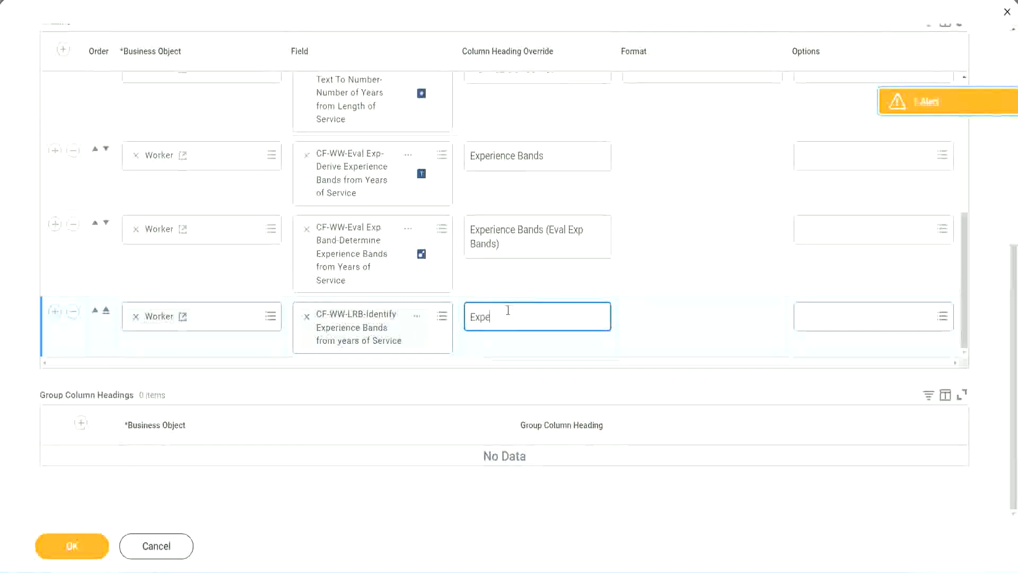
key("BackSpace")
key("BackSpace")
key("BackSpace")
key("BackSpace")
key("BackSpace")
key("BackSpace")
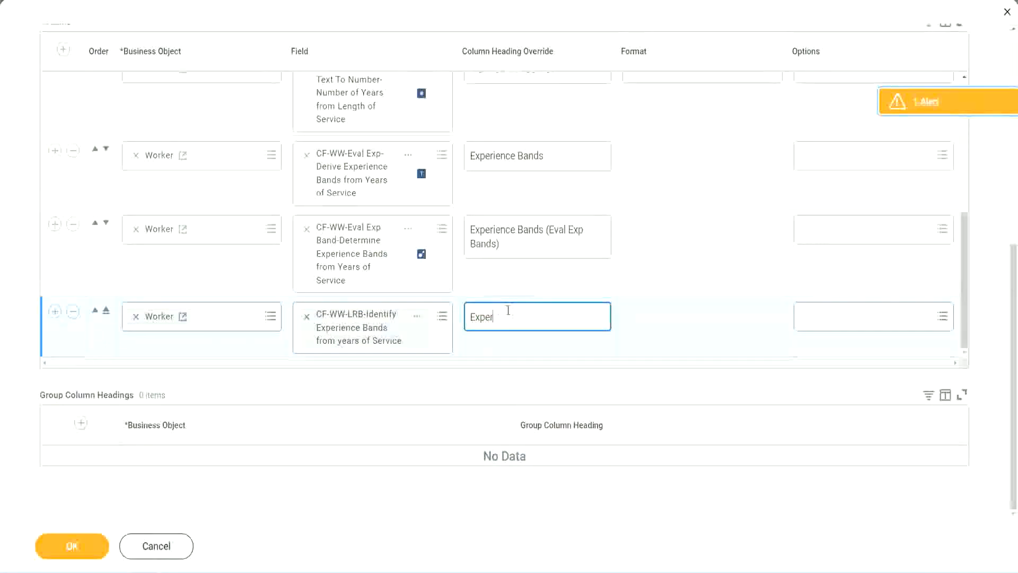
type("ience Bands (LRB)")
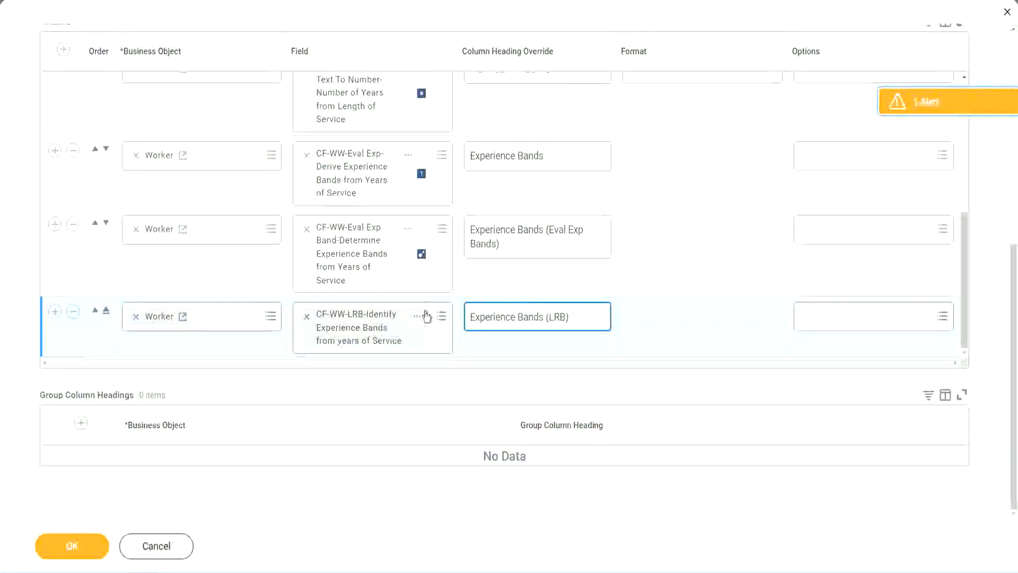
- Save the custom report and run WW Employee Details with the worker type, employee type and contingent worker type prompts left blank
left_click(89, 555)
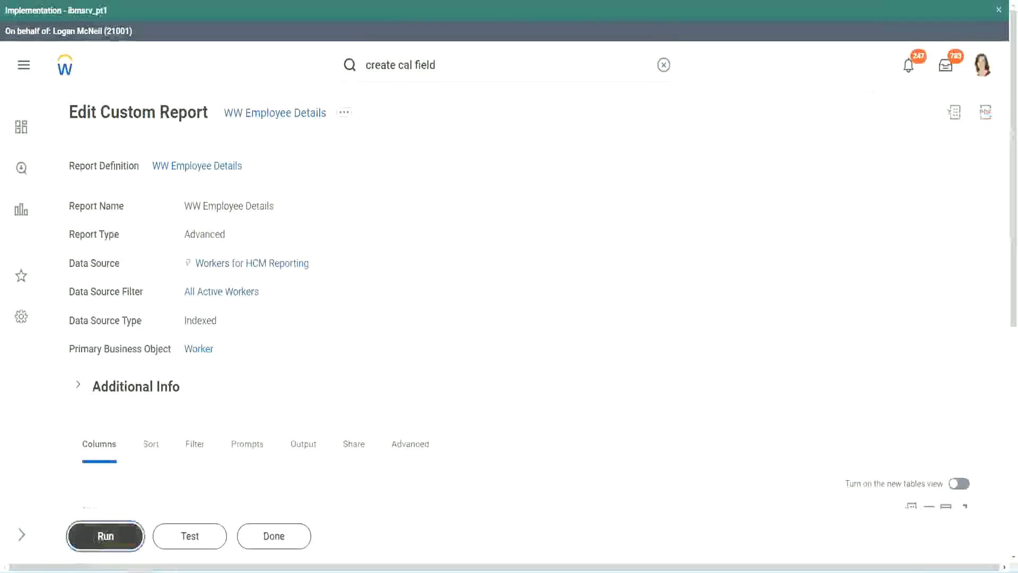
left_click(106, 536)
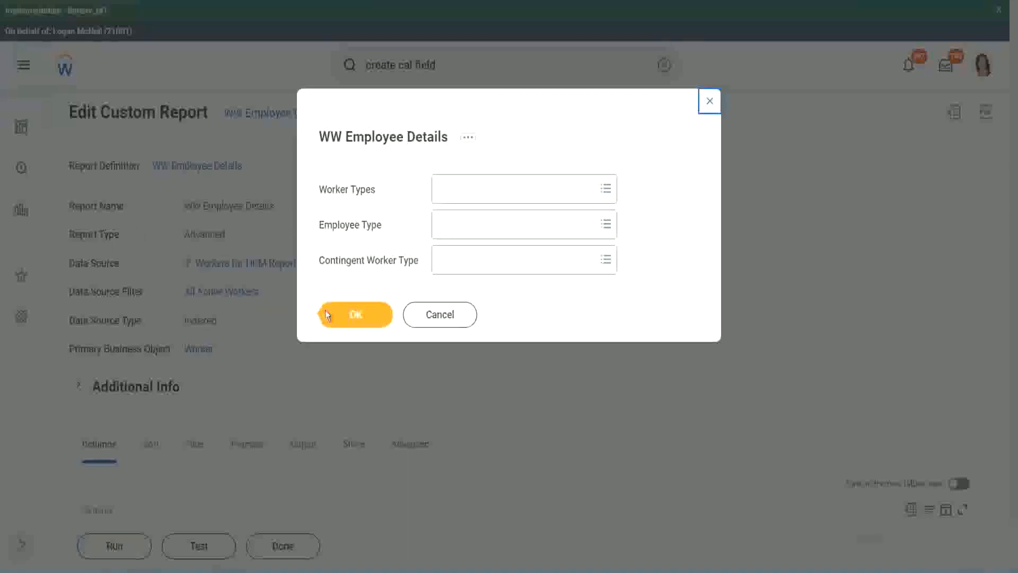
left_click(361, 317)
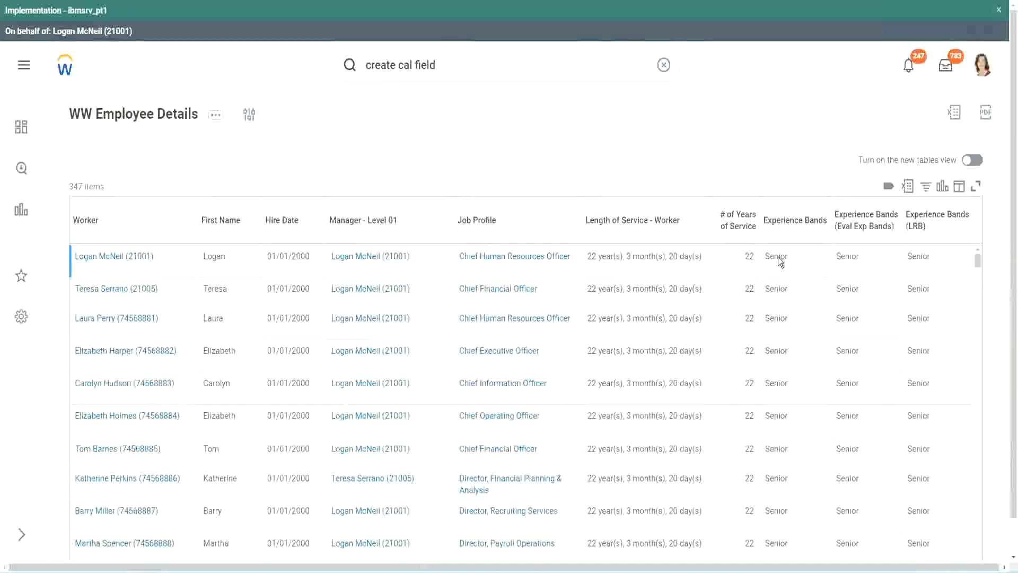
- Compare the Experience Bands, Experience Bands (Eval Exp Bands) and Experience Bands (LRB) columns across the workers in the report output
double_click(777, 257)
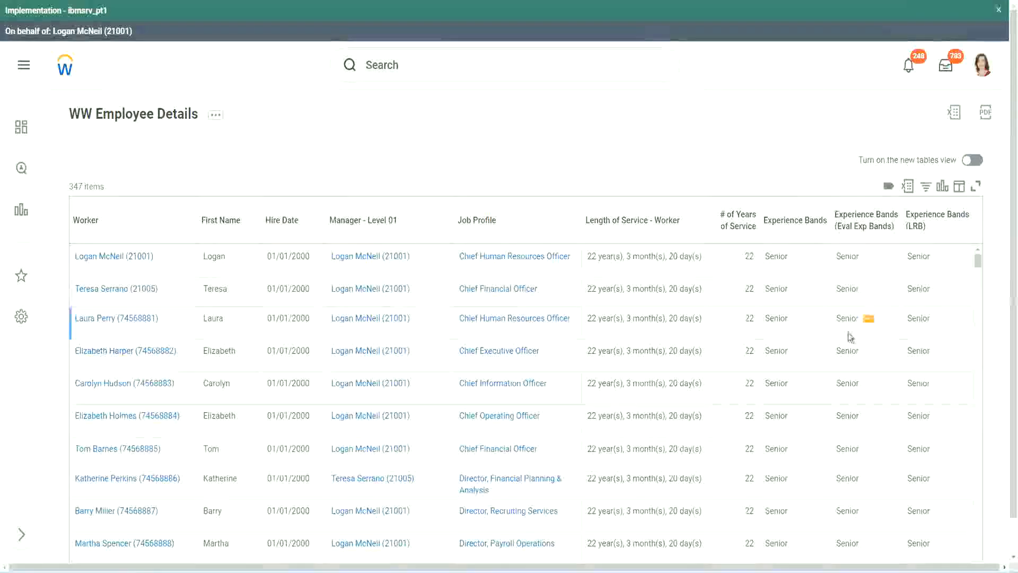
scroll(847, 333, "down", 5)
scroll(843, 359, "down", 3)
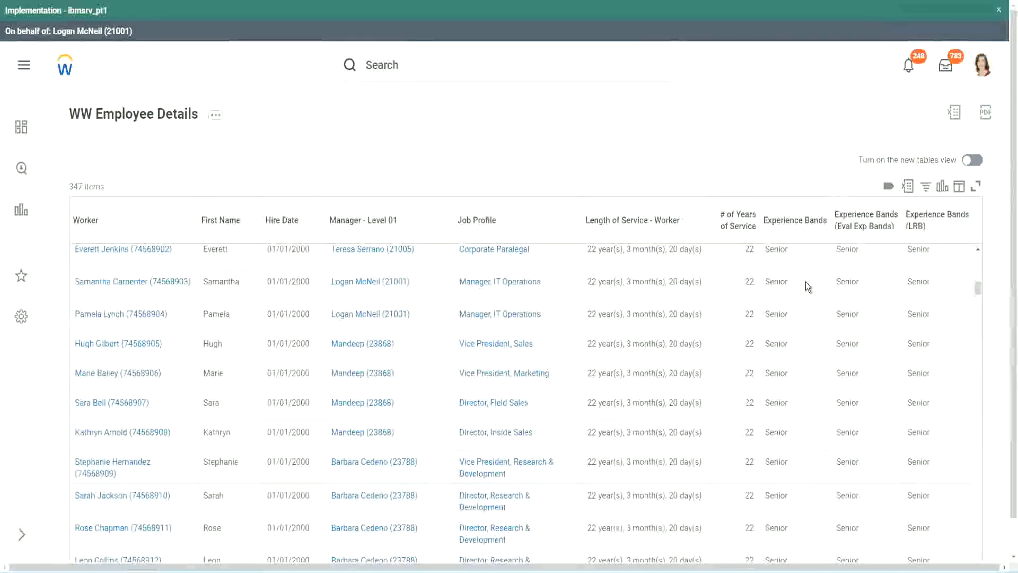
scroll(796, 431, "down", 5)
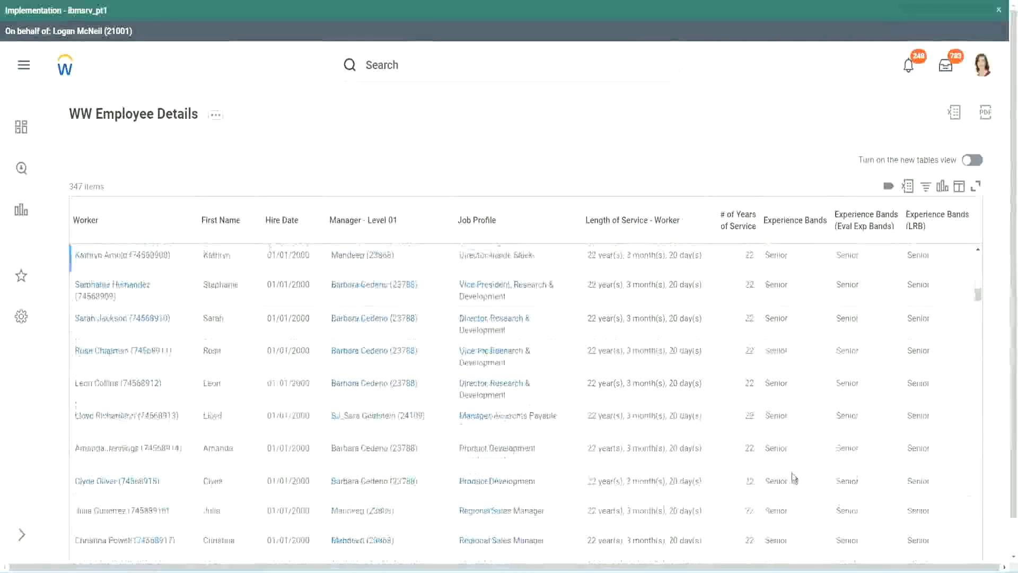
scroll(796, 377, "down", 2)
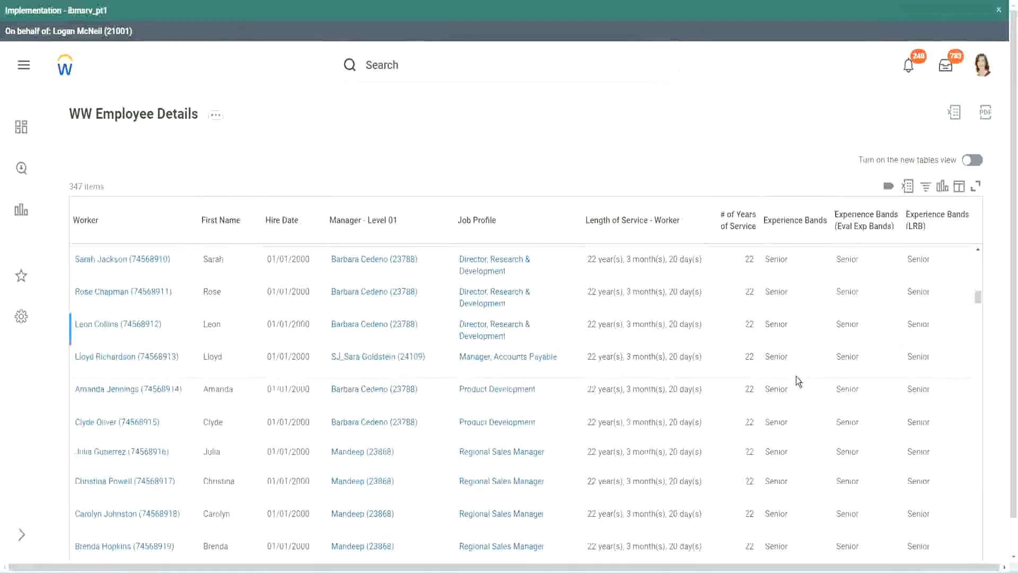